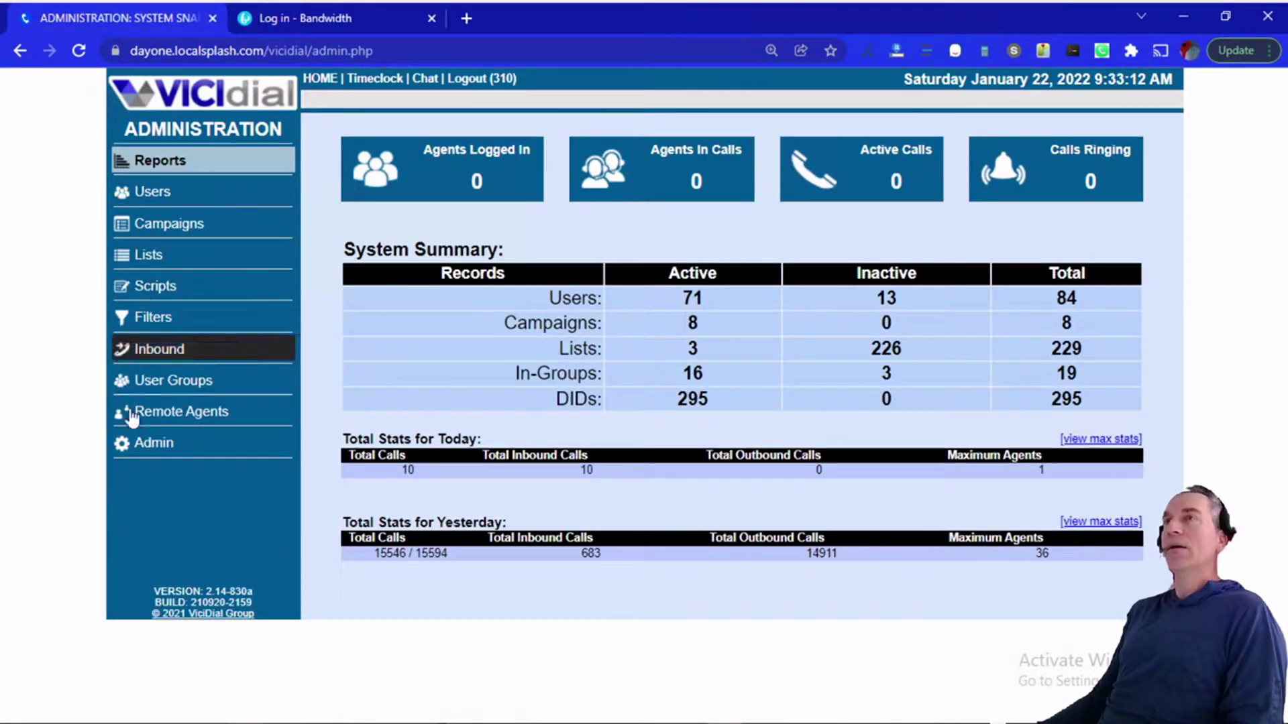
Search VICIdial's Lists for leads matching the lead's phone number and review the results.
click(139, 444)
click(164, 253)
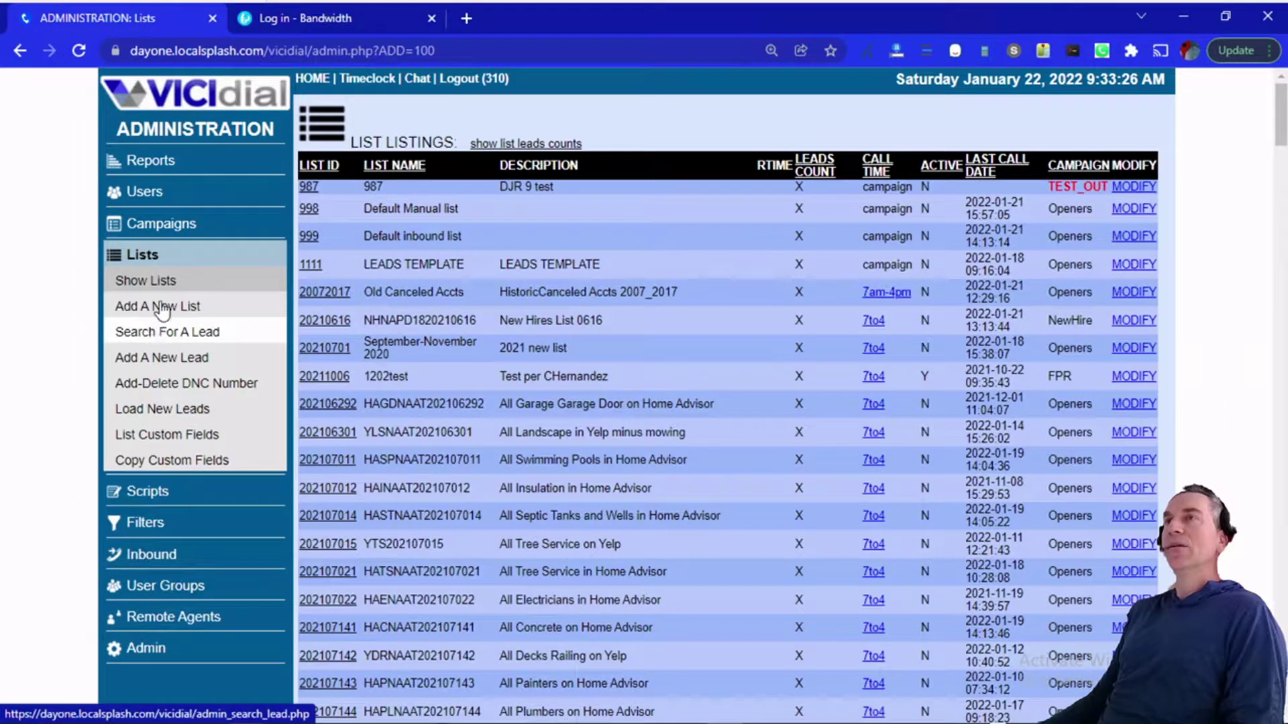
click(154, 339)
click(836, 254)
key(ctrl+v)
click(990, 269)
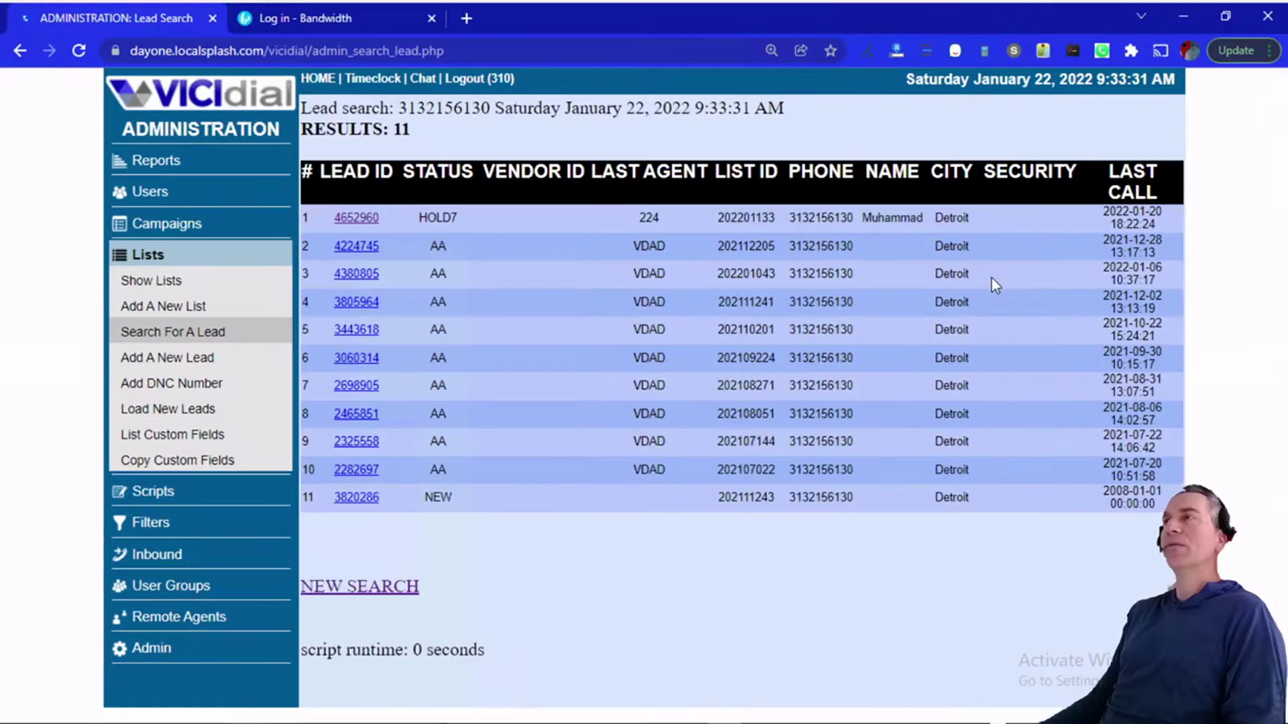
drag(746, 226, 718, 449)
click(702, 560)
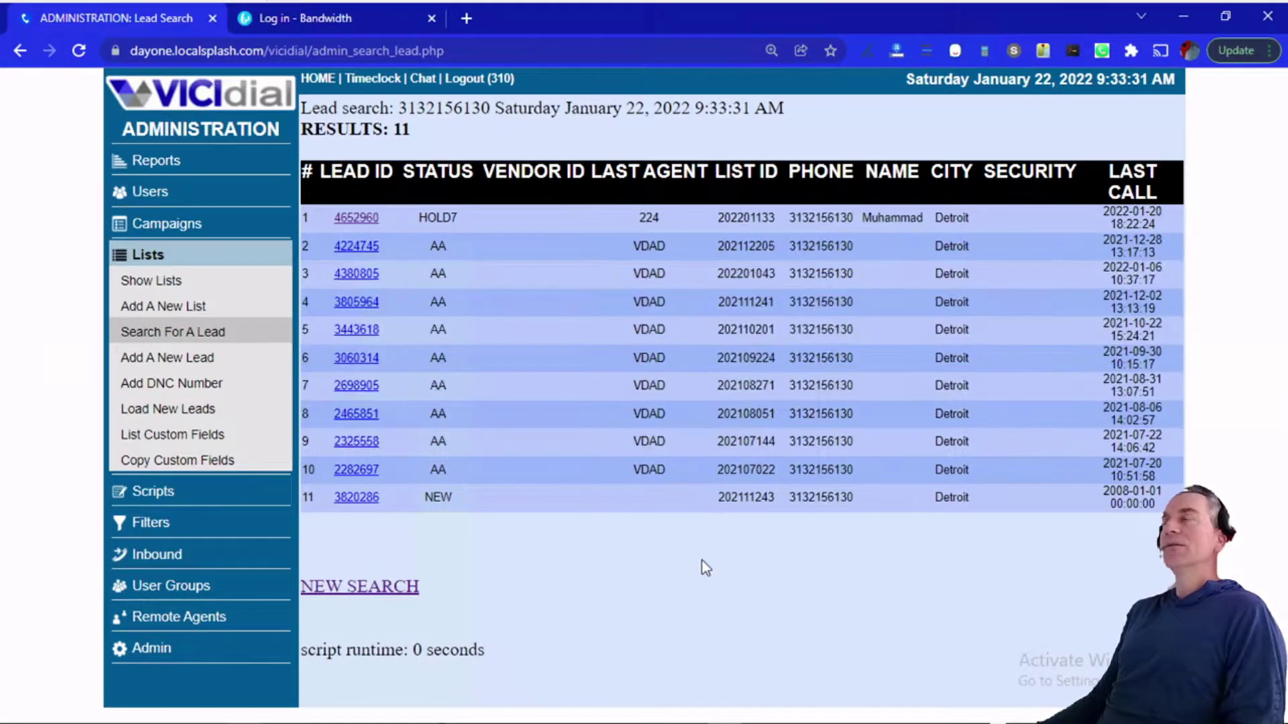
drag(1167, 231, 1107, 212)
click(1102, 222)
Open the first result's lead record and review its agent log and Calls To This Lead.
click(356, 218)
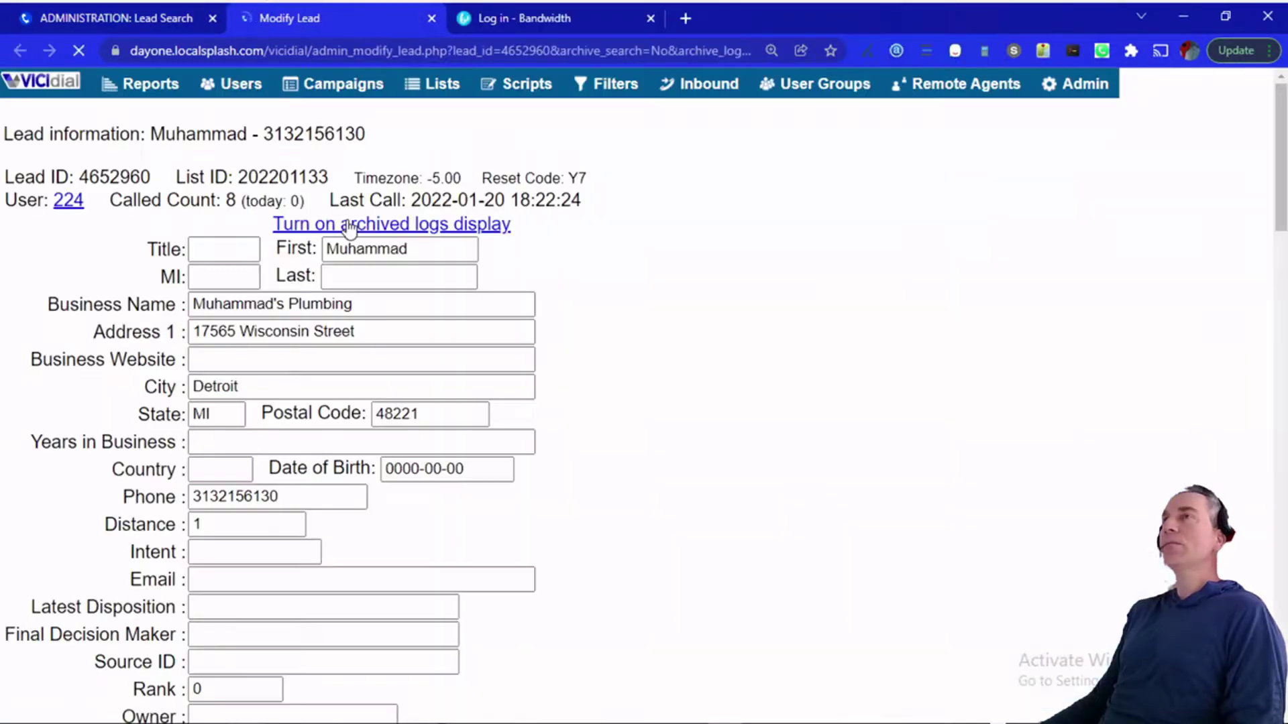
scroll(597, 431, down, 7)
scroll(593, 424, down, 8)
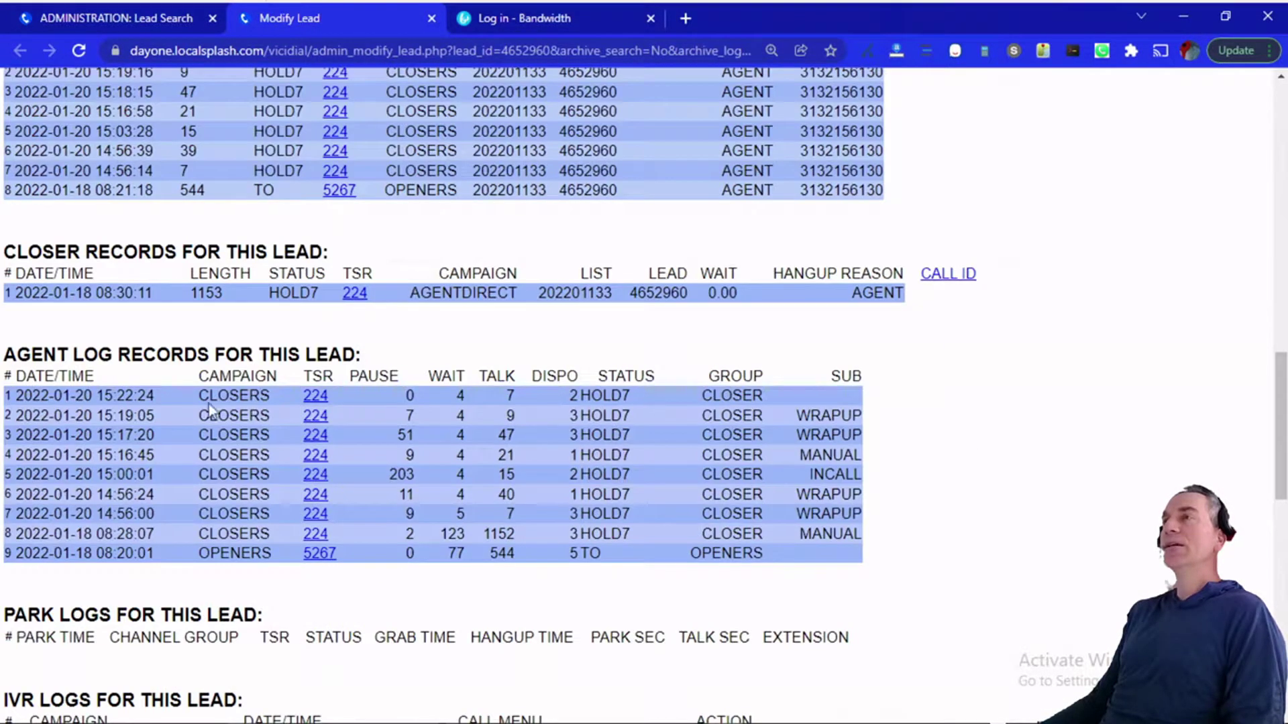
drag(78, 416, 74, 533)
click(73, 533)
drag(93, 416, 104, 514)
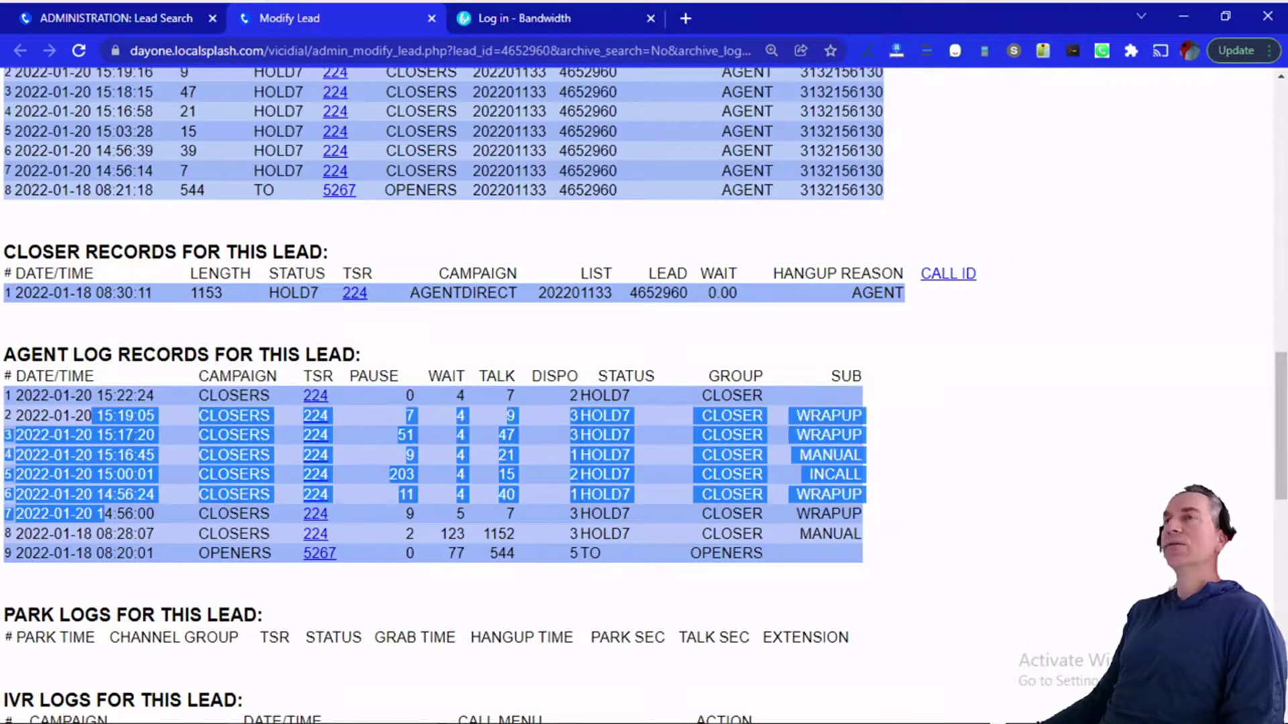
click(334, 468)
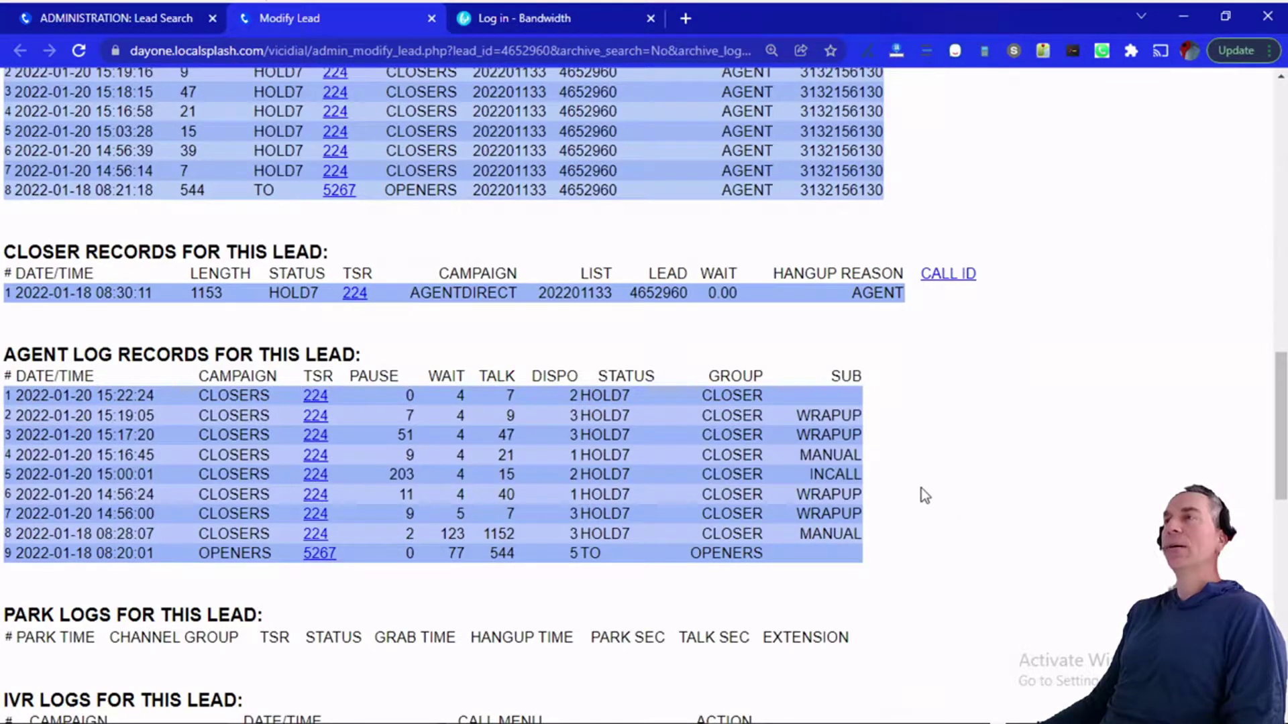
scroll(781, 429, up, 5)
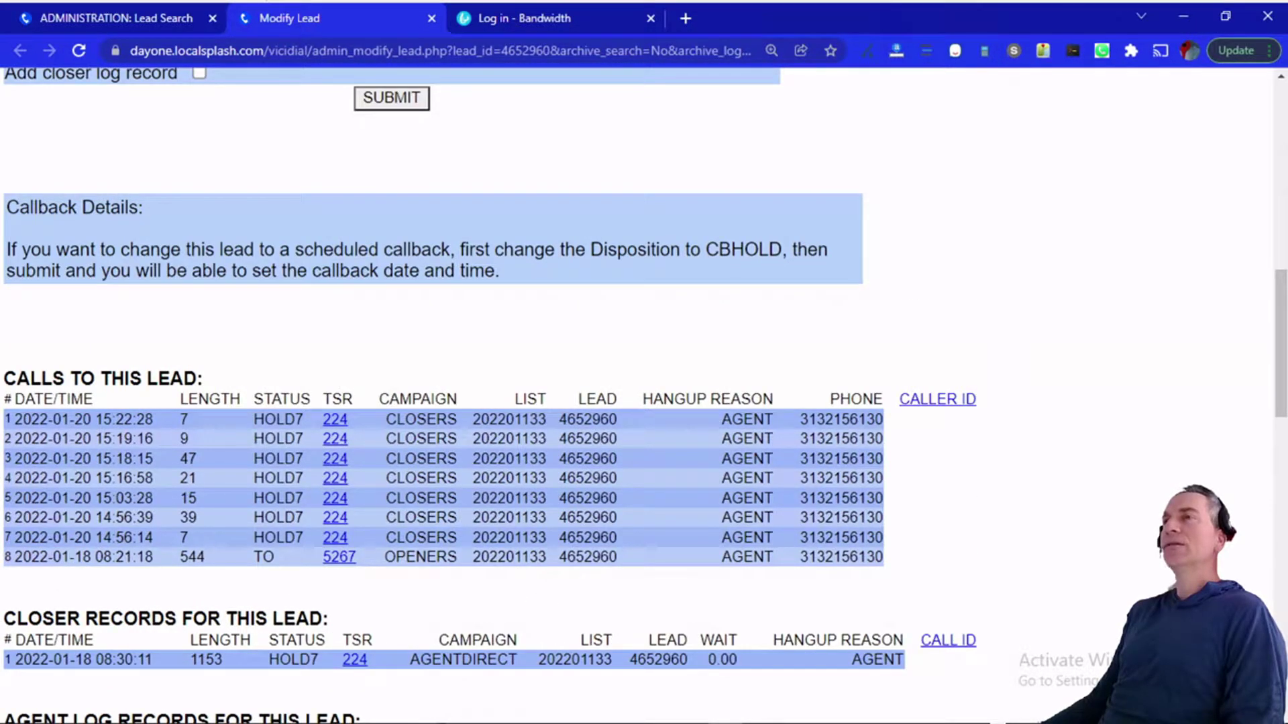
scroll(259, 517, down, 5)
scroll(172, 519, up, 4)
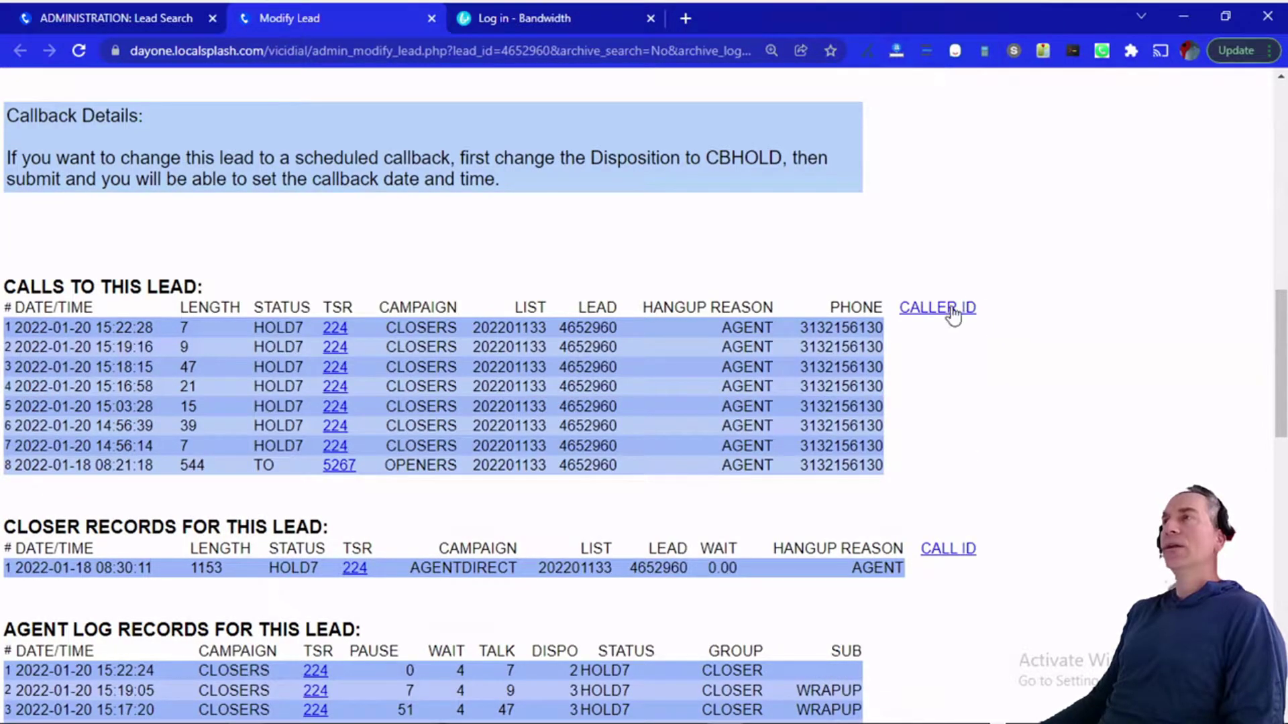
drag(773, 324, 776, 386)
drag(776, 443, 780, 327)
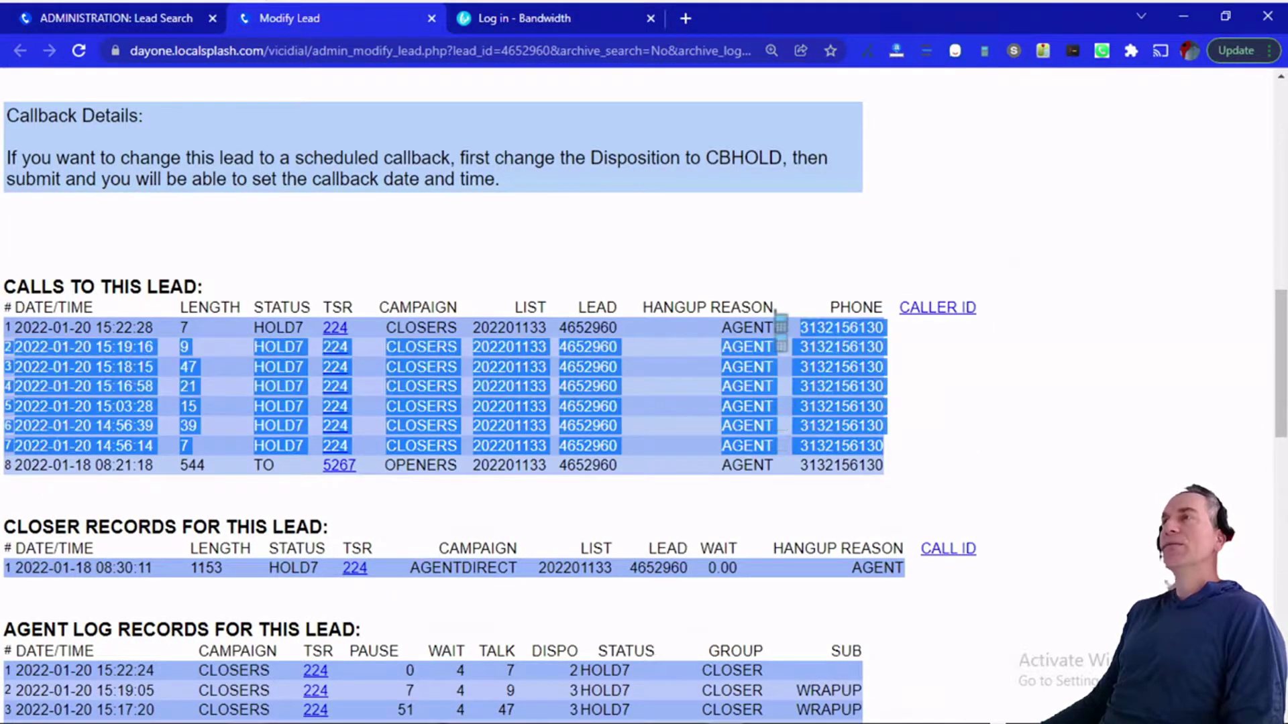
click(778, 316)
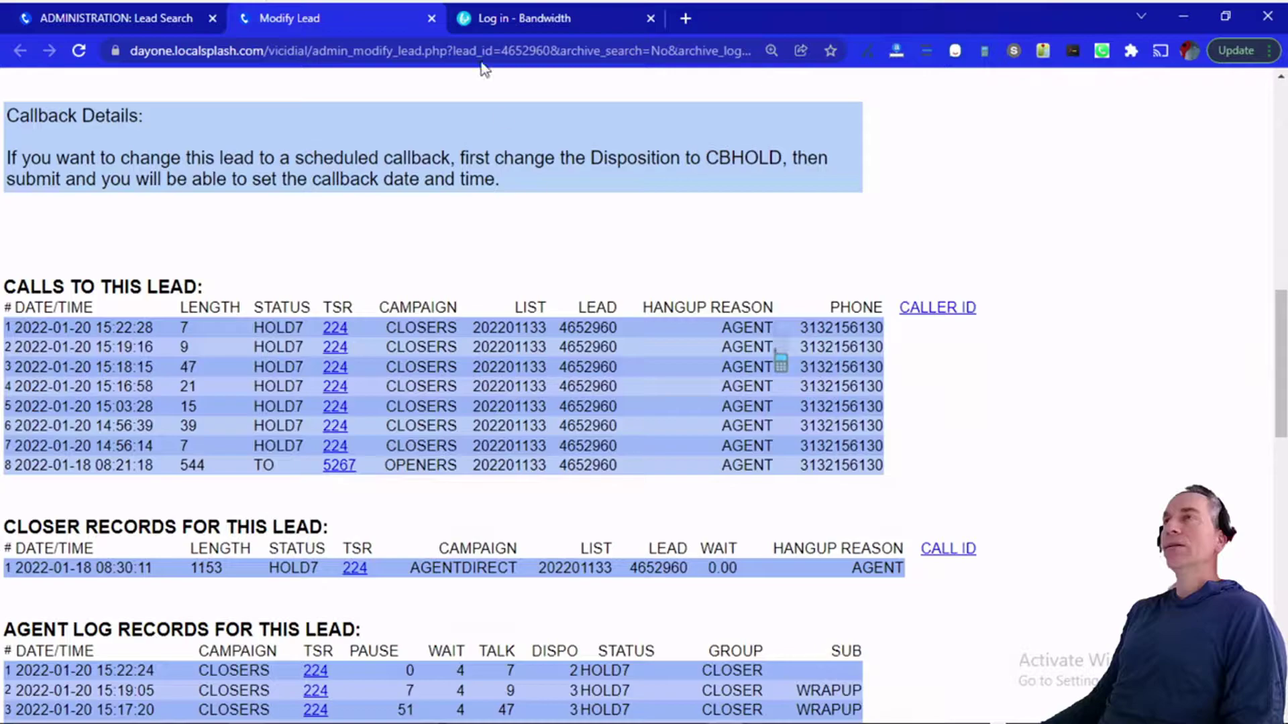
Sign in to Bandwidth Dashboard with the saved username and go to Insights > Billing.
click(544, 19)
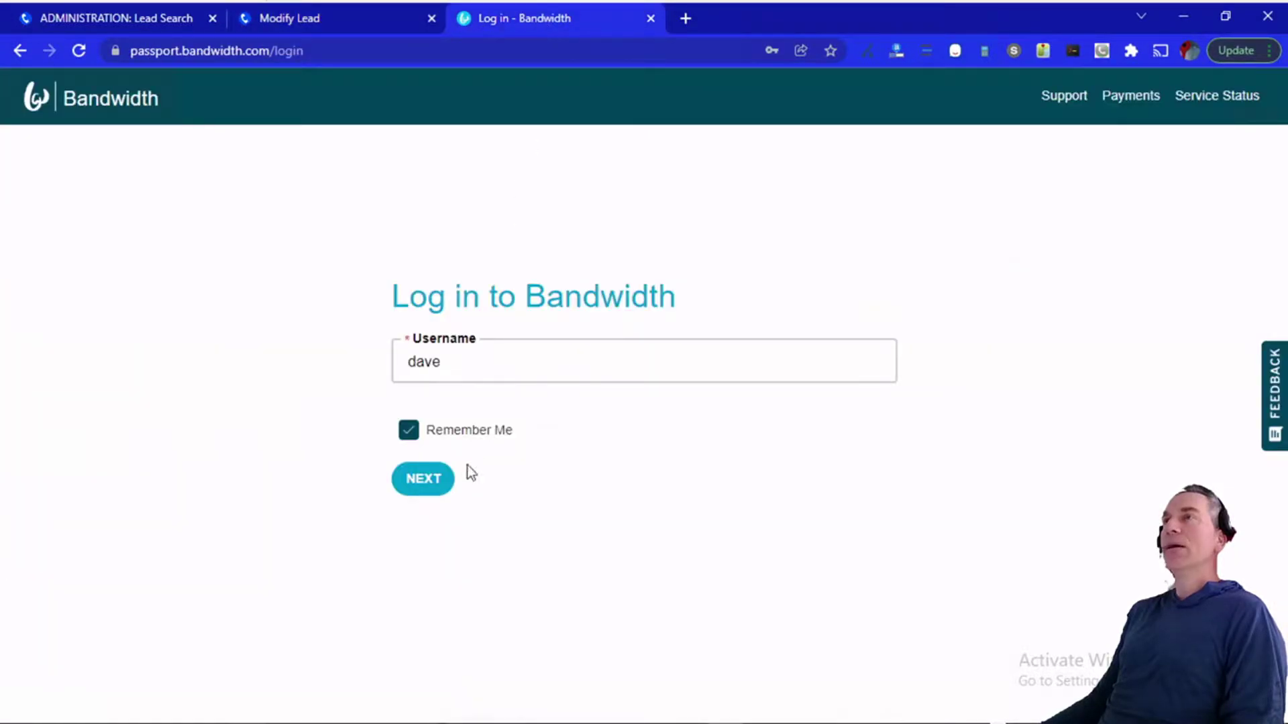
click(398, 488)
click(398, 517)
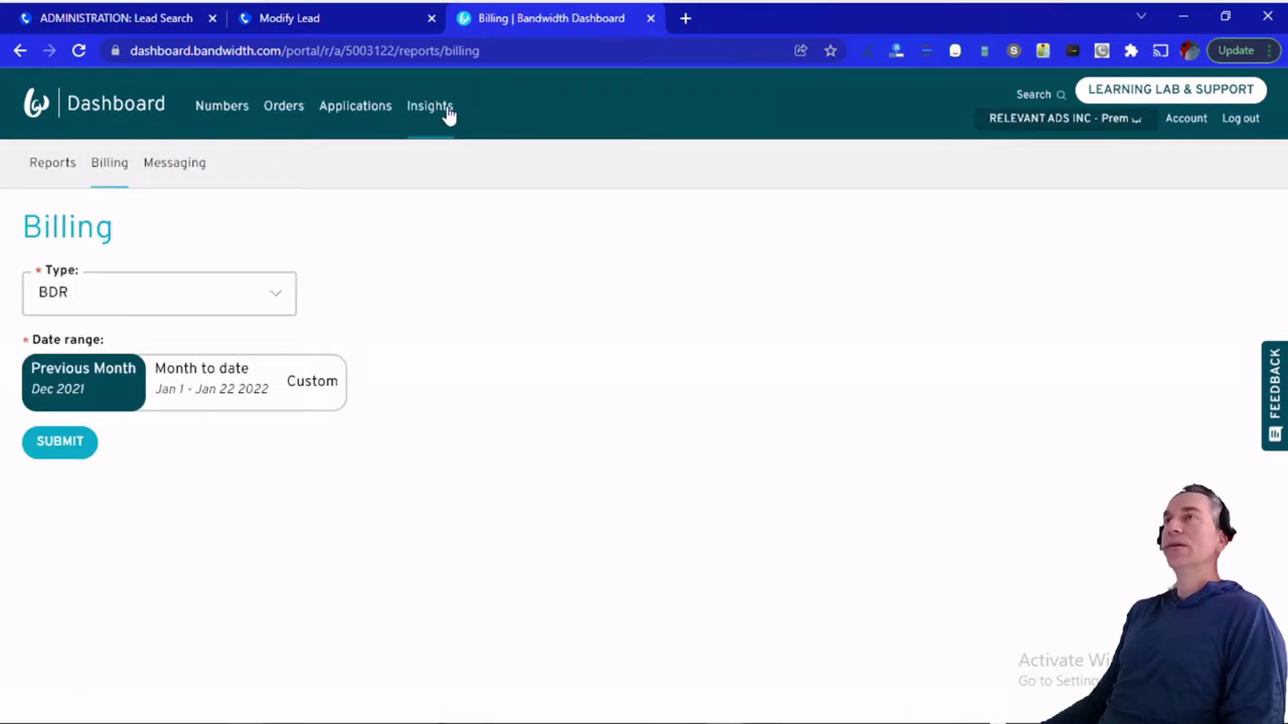
click(444, 111)
click(119, 162)
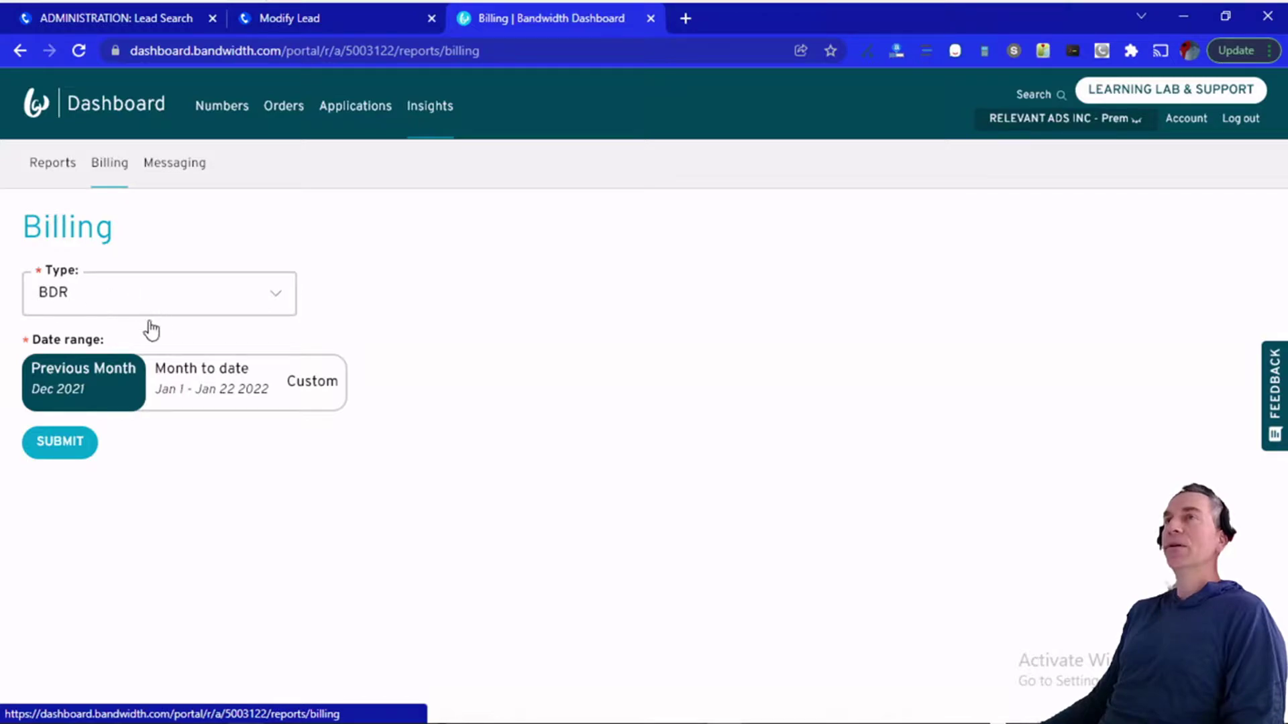
Generate the BDR report for 2022/01/21, then save and open bdr (7).zip.
click(308, 382)
click(221, 459)
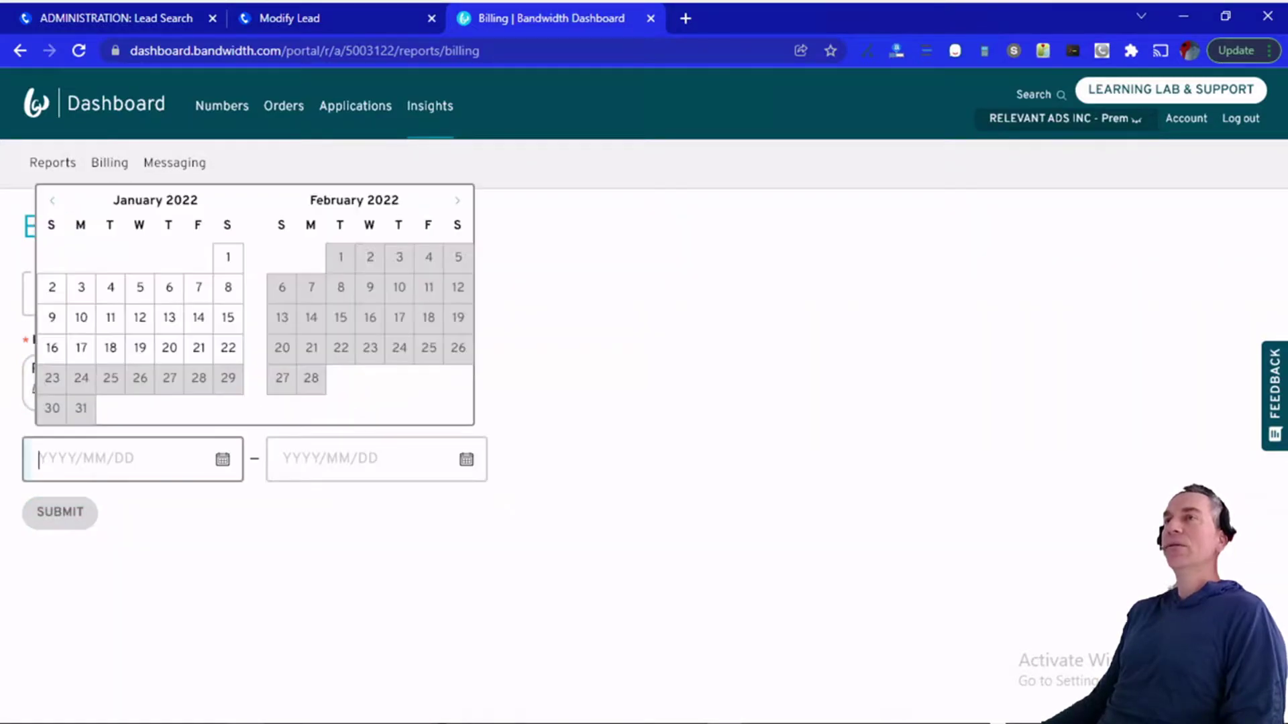
click(199, 349)
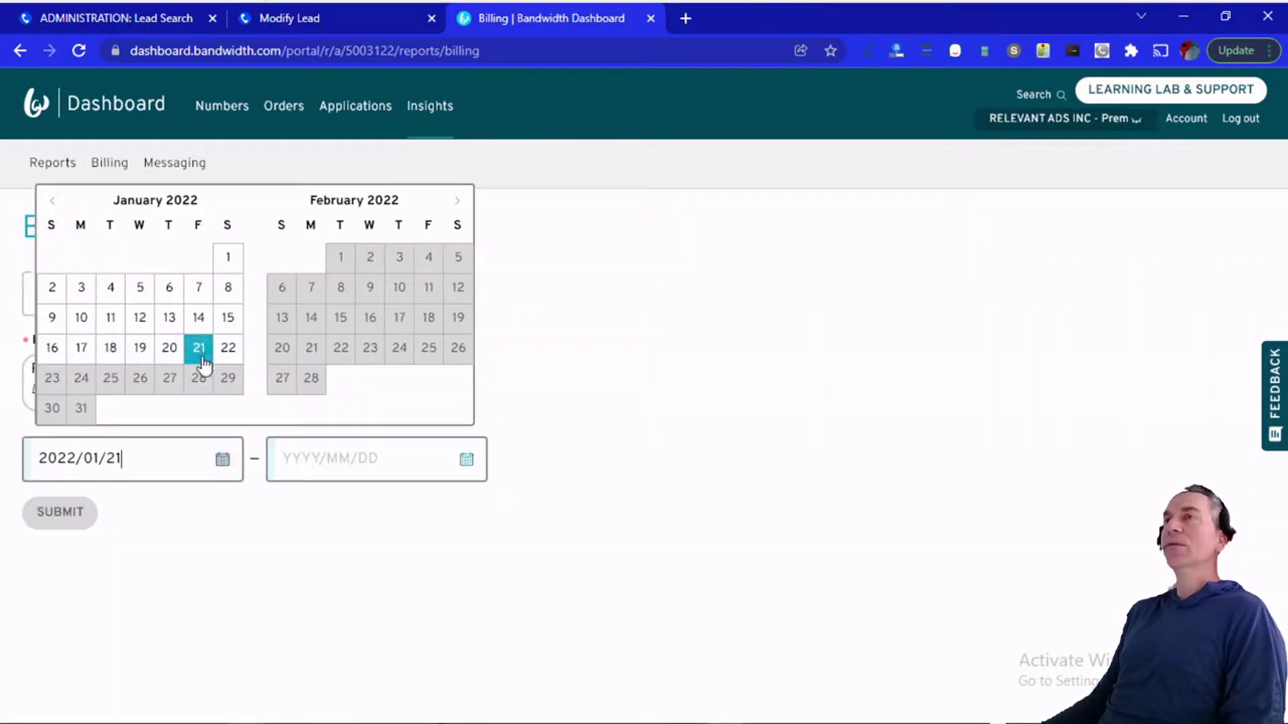
click(202, 352)
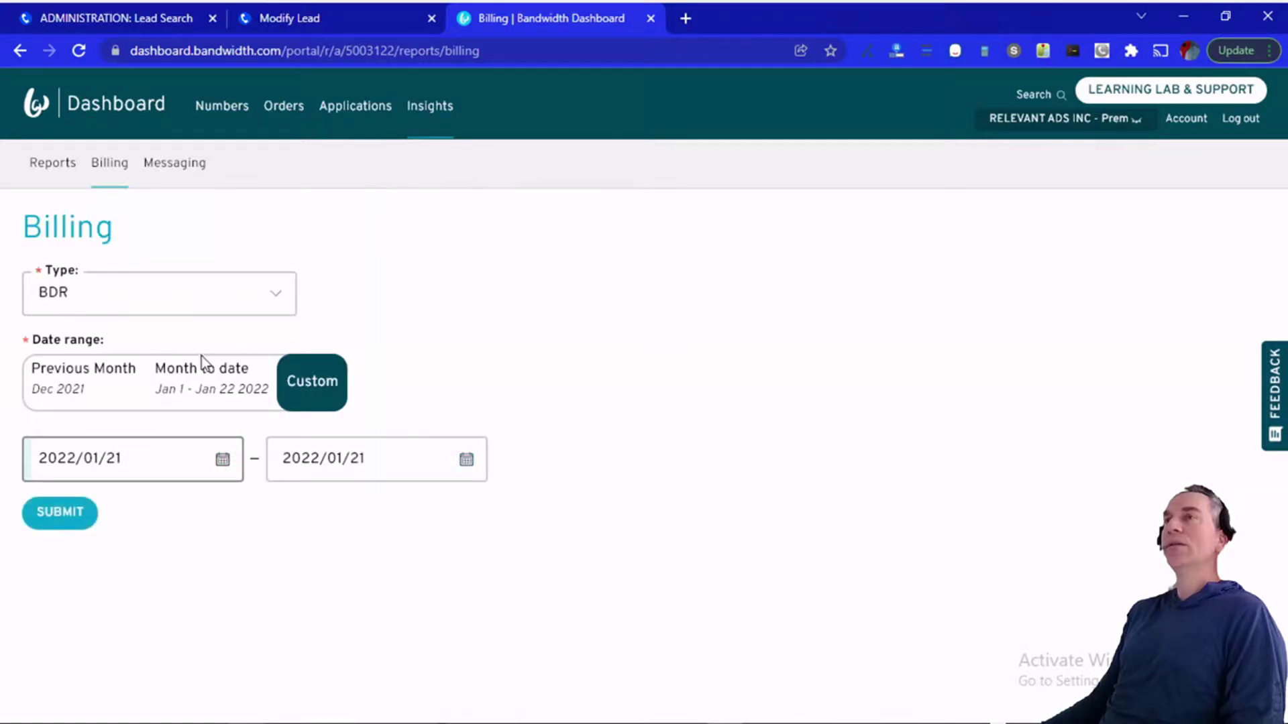
click(74, 512)
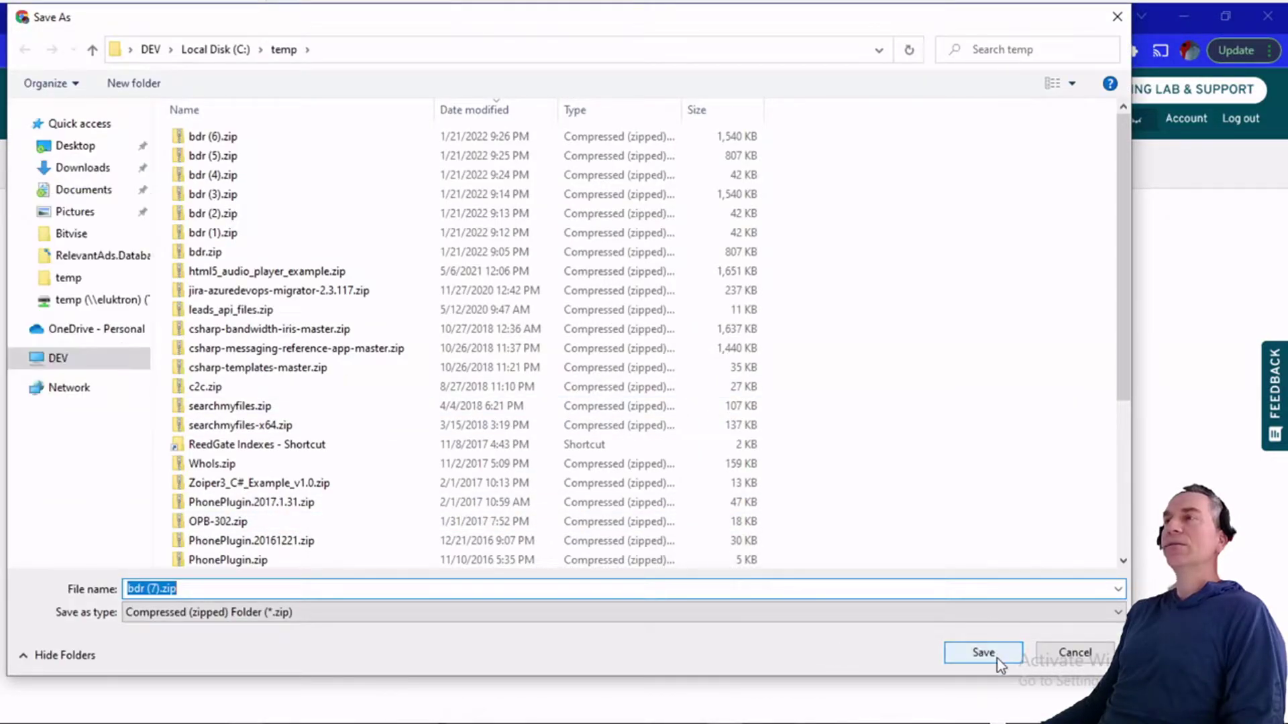
click(984, 652)
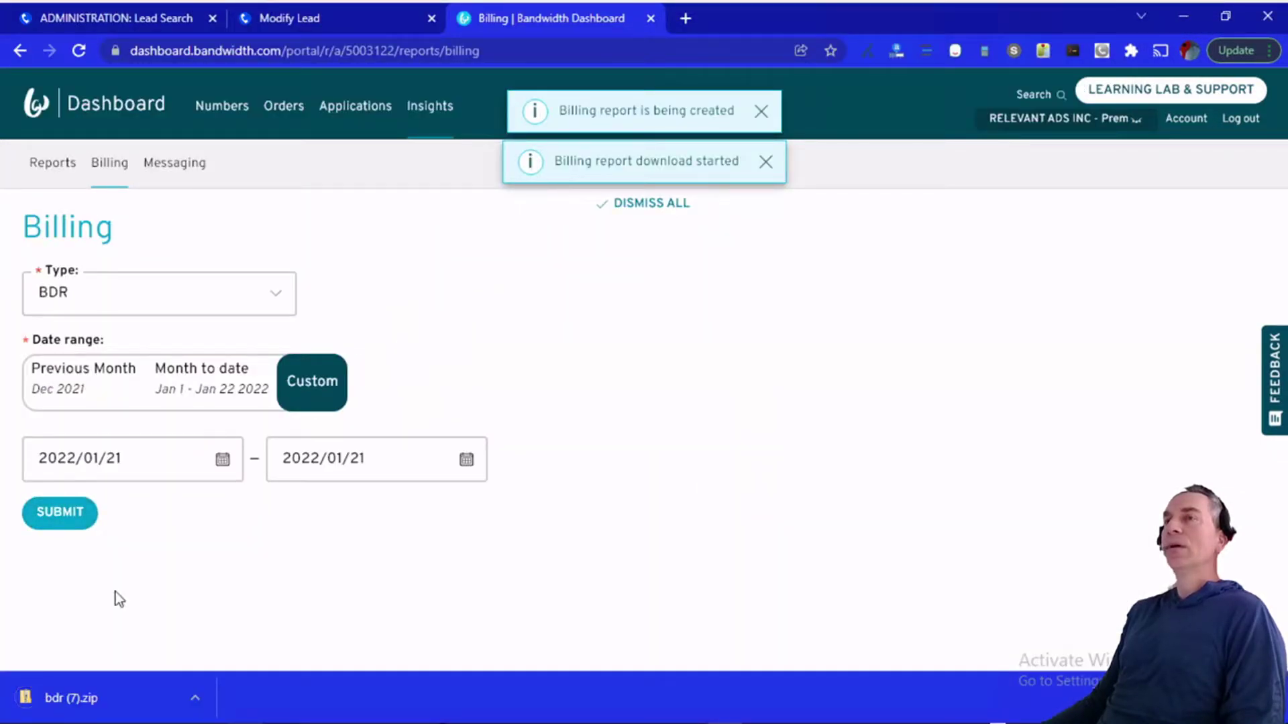
click(111, 690)
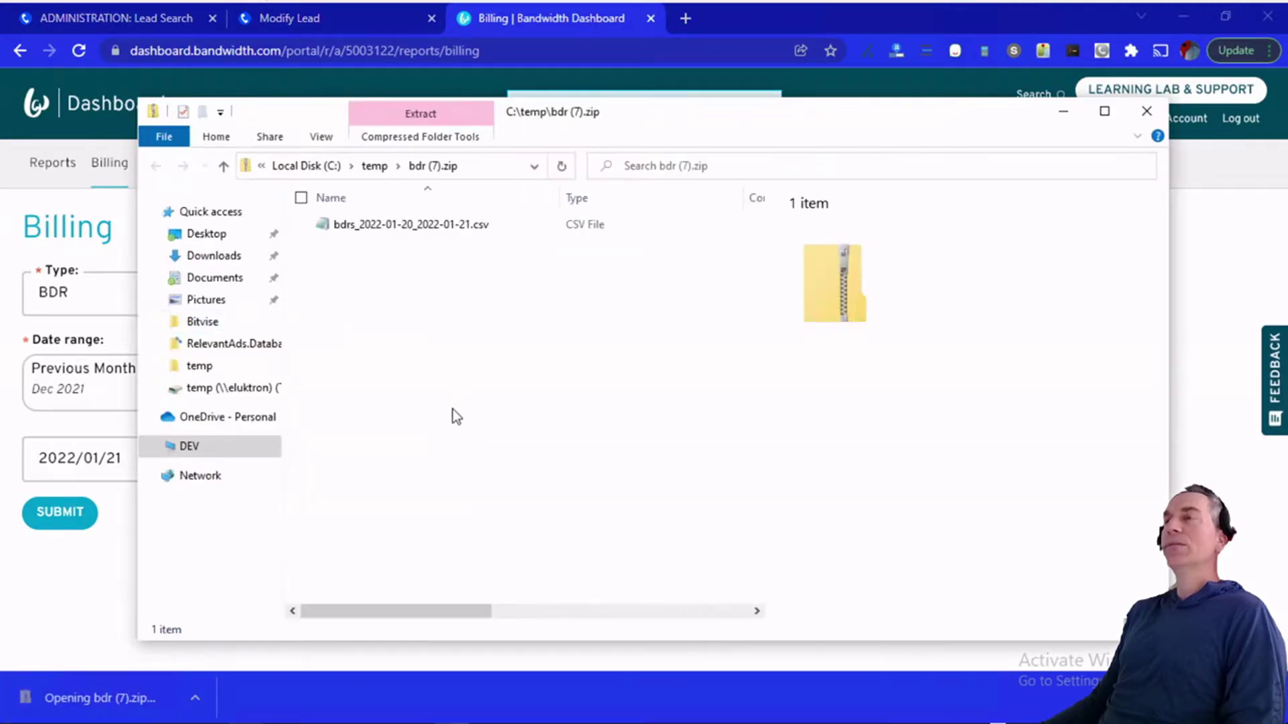
Open bdrs_2022-01-20_2022-01-21.csv in Notepad and browse from its end back to the top.
double_click(433, 225)
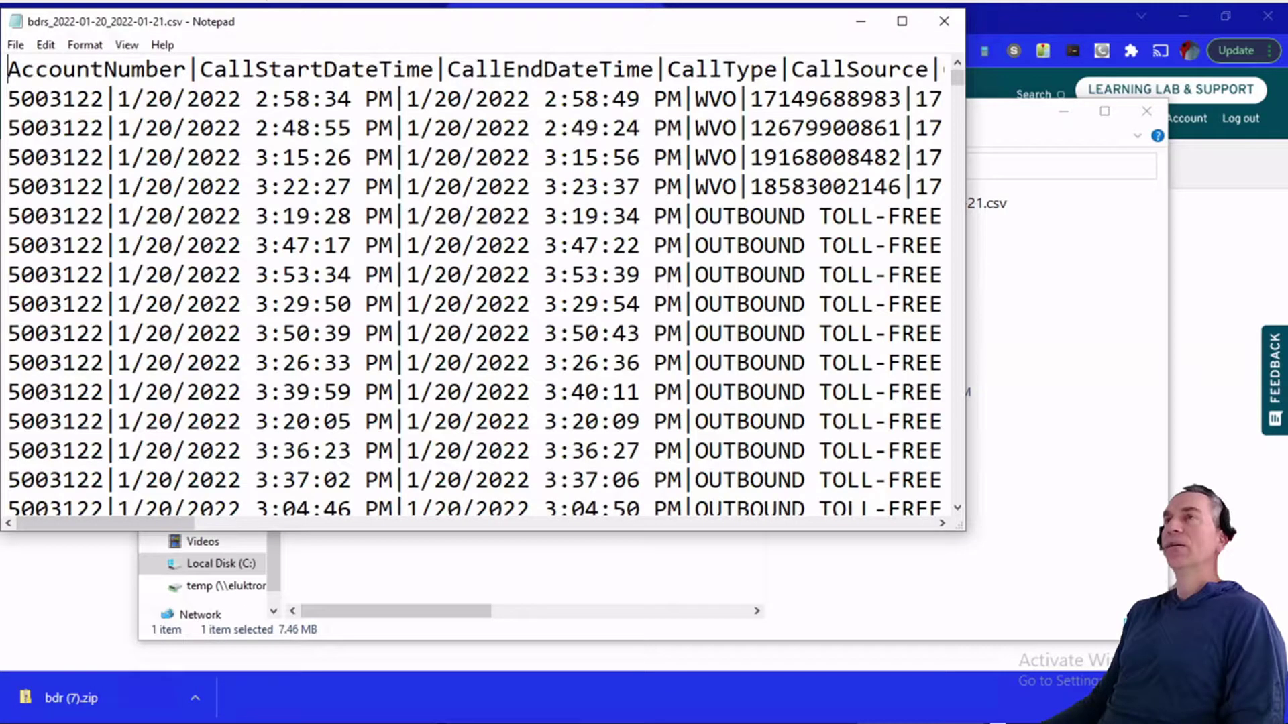
key(ctrl+f)
key(ctrl+v)
key(Return)
key(Return)
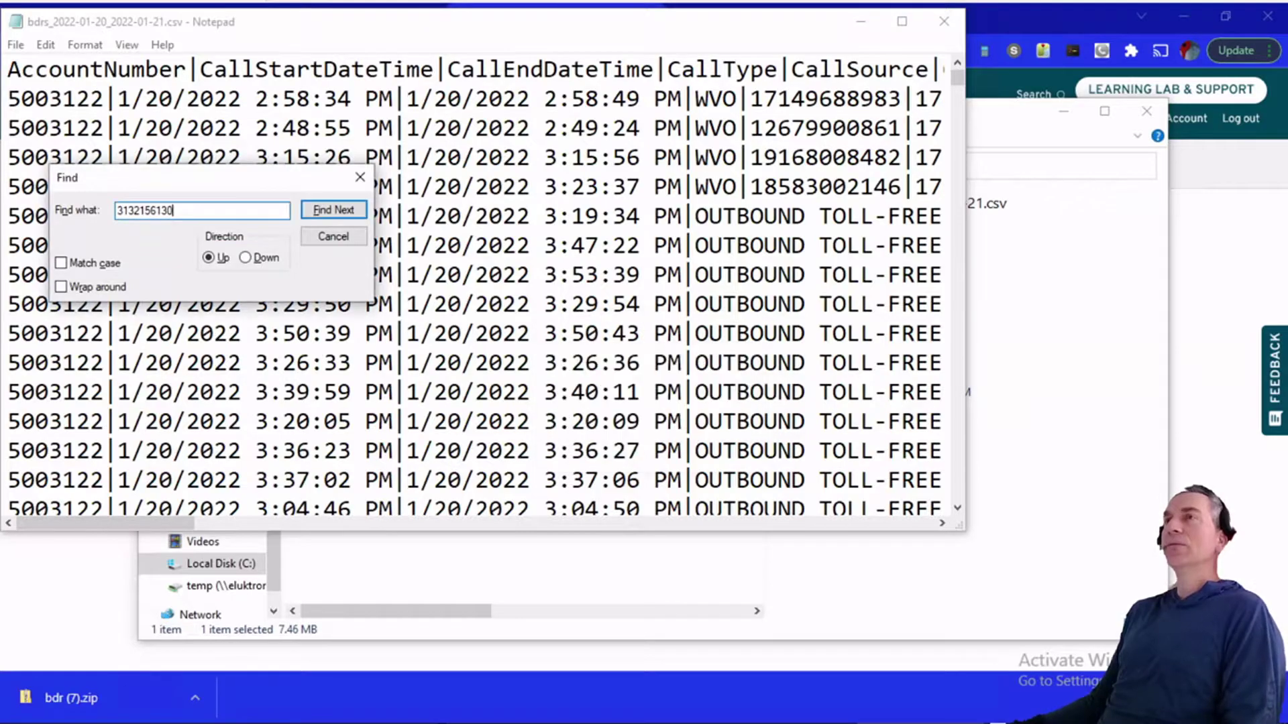
click(627, 246)
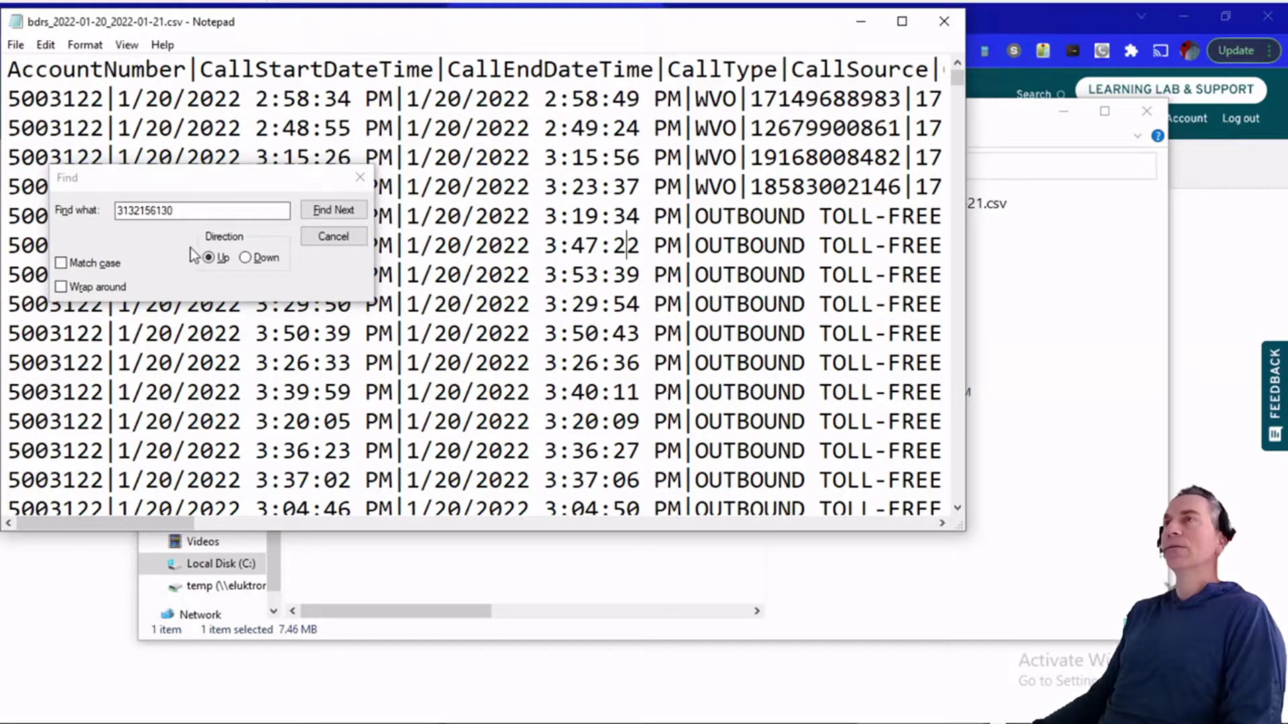
click(355, 237)
key(ctrl+End)
key(alt+e)
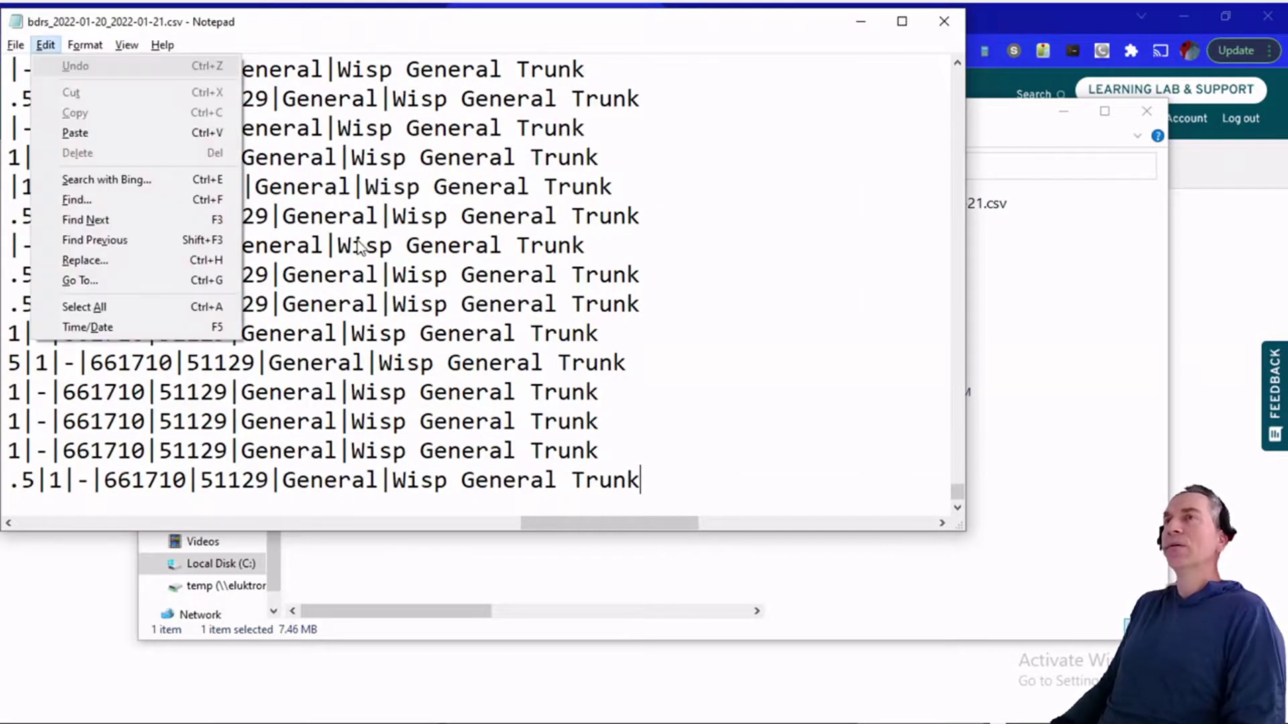
key(g)
key(Escape)
key(Home)
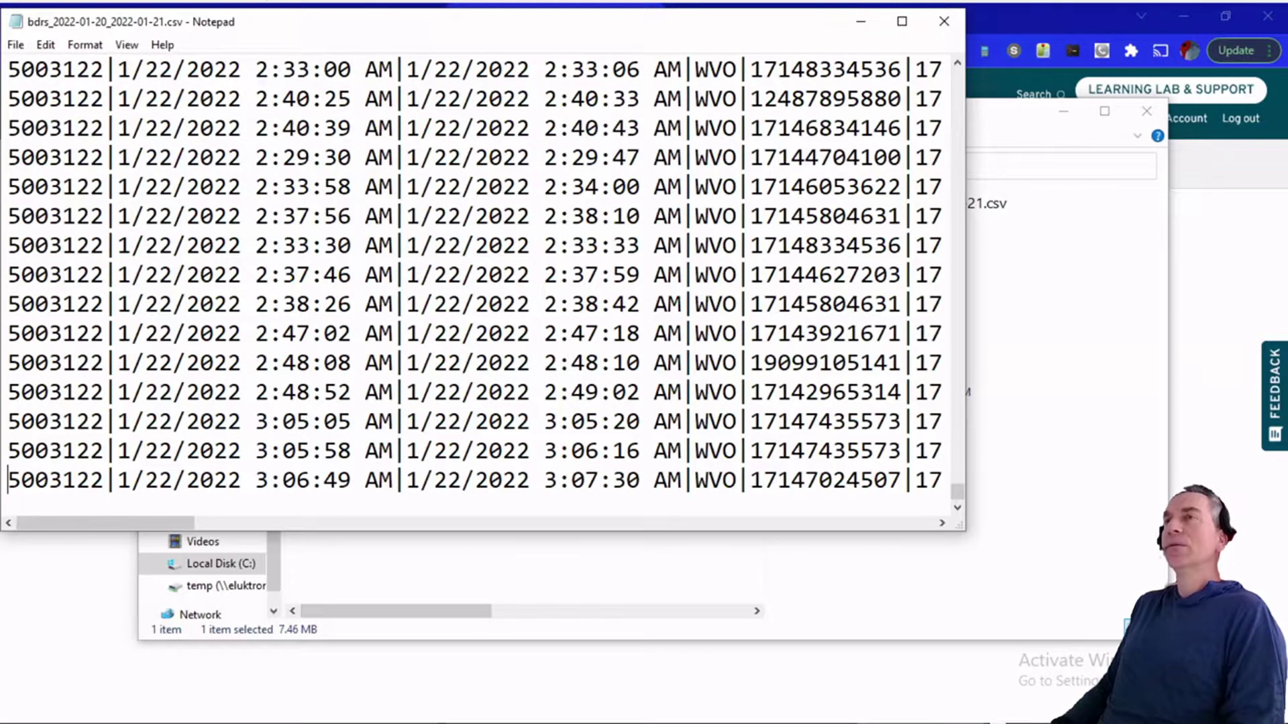
key(ctrl+Home)
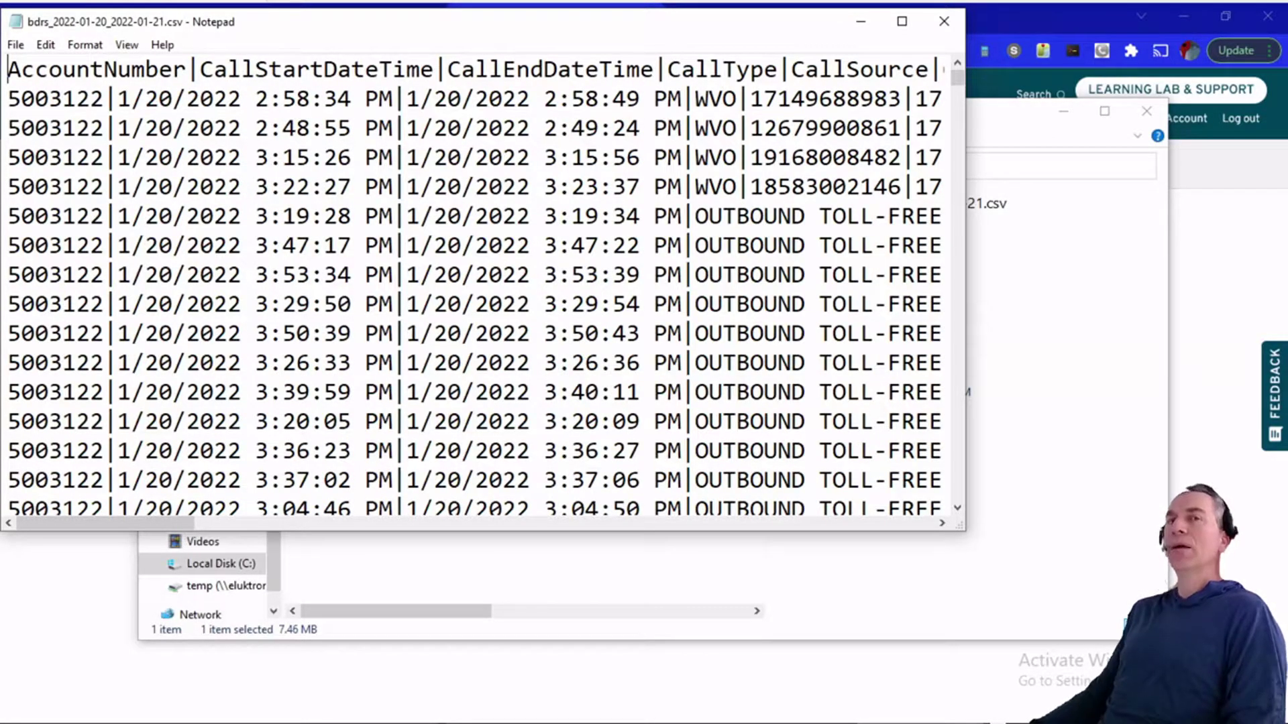
key(ctrl+f)
key(ctrl+v)
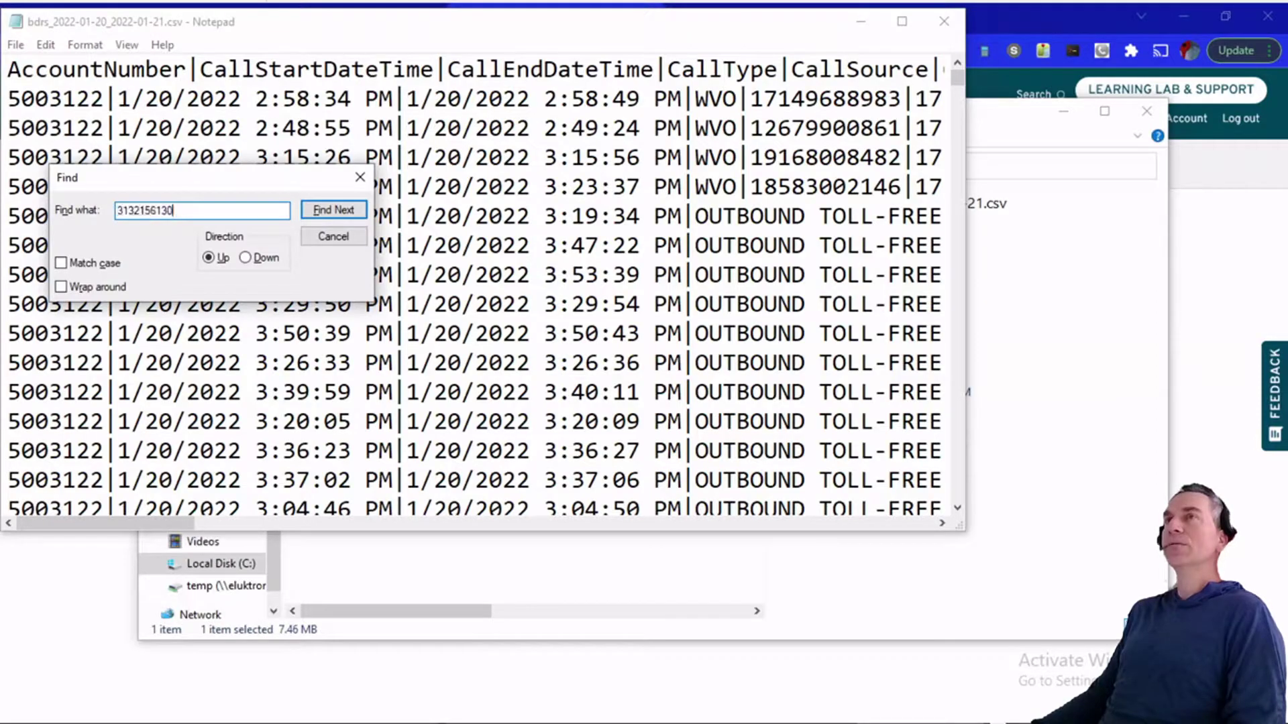
click(100, 289)
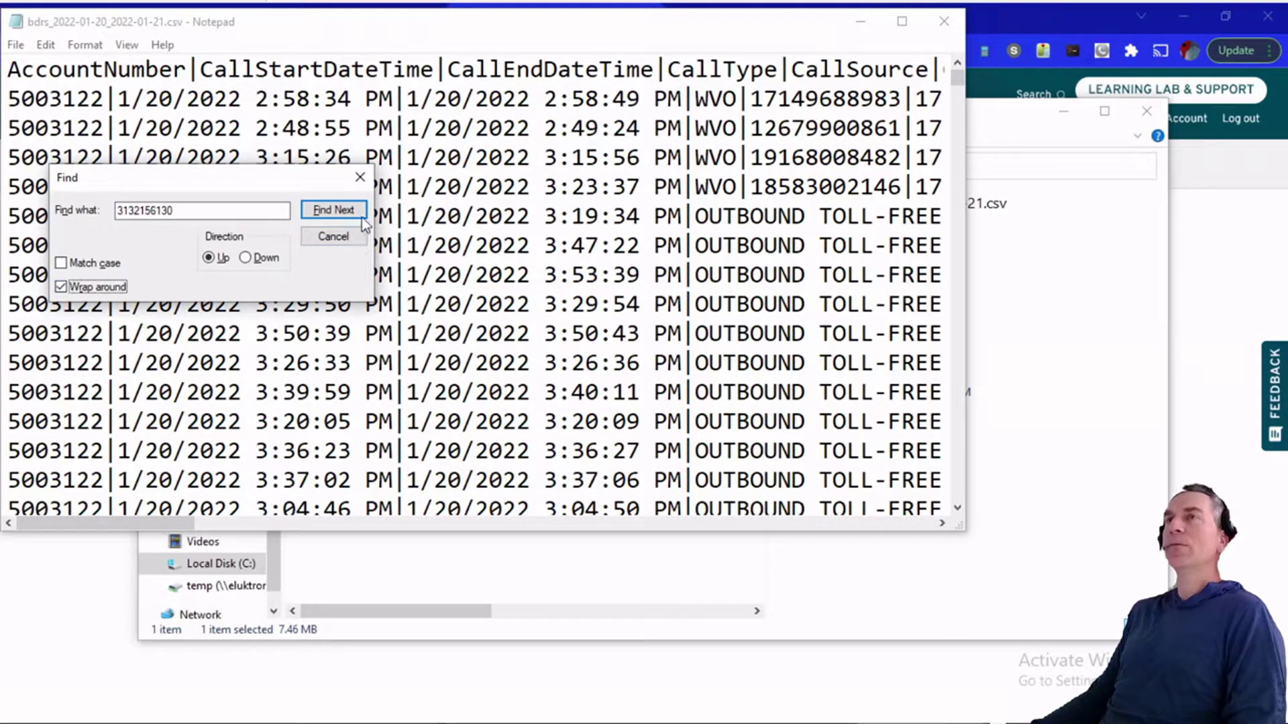
click(352, 215)
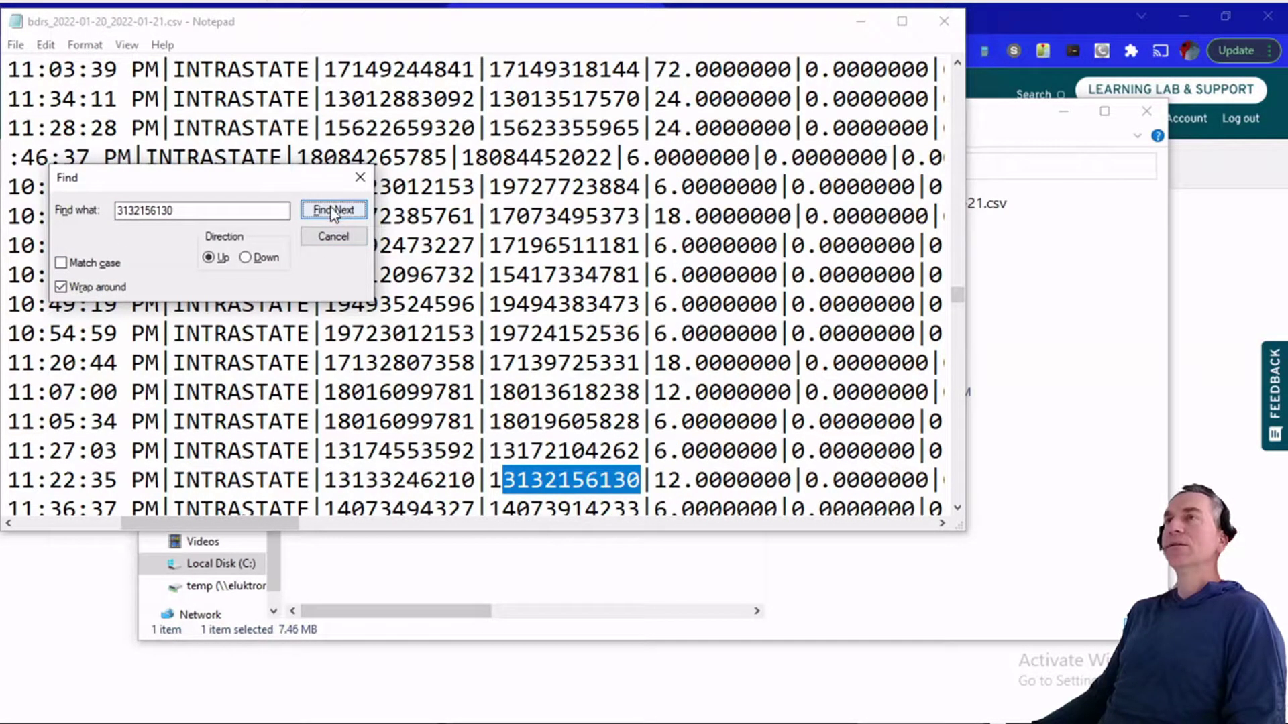
click(333, 238)
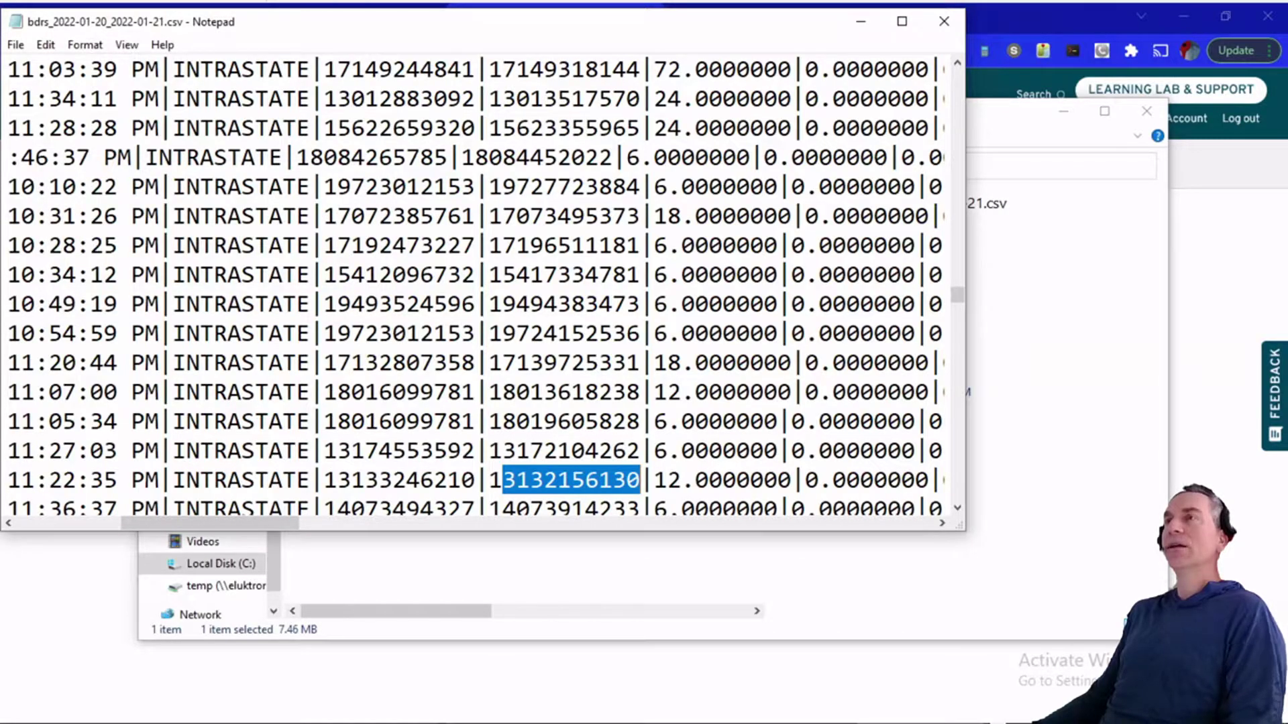
click(393, 479)
key(Right)
key(Right)
key(Right)
key(Right)
key(Right)
key(shift+Left)
key(shift+Left)
key(shift+Left)
key(shift+Left)
key(shift+Left)
key(shift+Left)
key(shift+Left)
key(shift+Left)
key(shift+Left)
key(shift+Left)
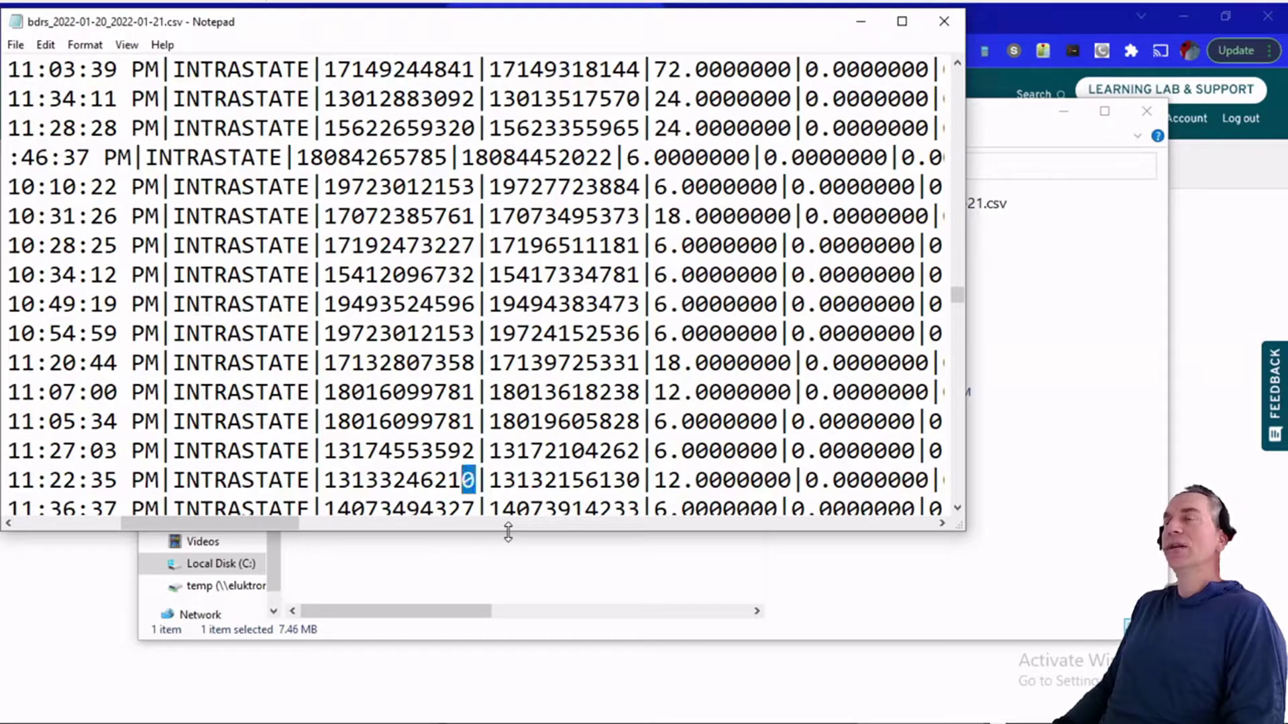
key(Right)
key(Right)
key(Right)
key(shift+Right)
key(shift+Right)
key(shift+Right)
key(shift+Right)
key(shift+Right)
key(shift+Right)
key(shift+Right)
key(shift+Right)
key(shift+Right)
key(shift+Right)
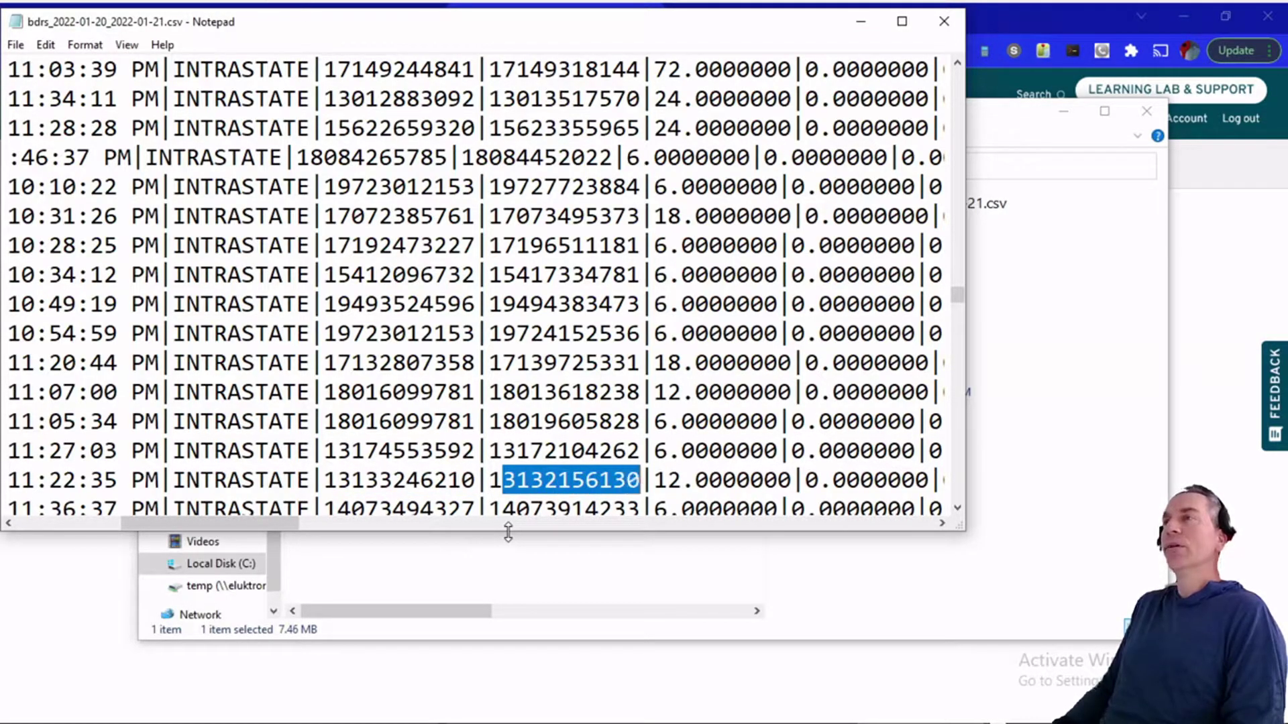
key(Left)
key(Left)
key(Left)
key(shift+Left)
key(shift+Left)
key(shift+Left)
key(shift+Left)
key(shift+Left)
key(shift+Left)
key(shift+Left)
key(shift+Left)
key(shift+Left)
key(shift+Left)
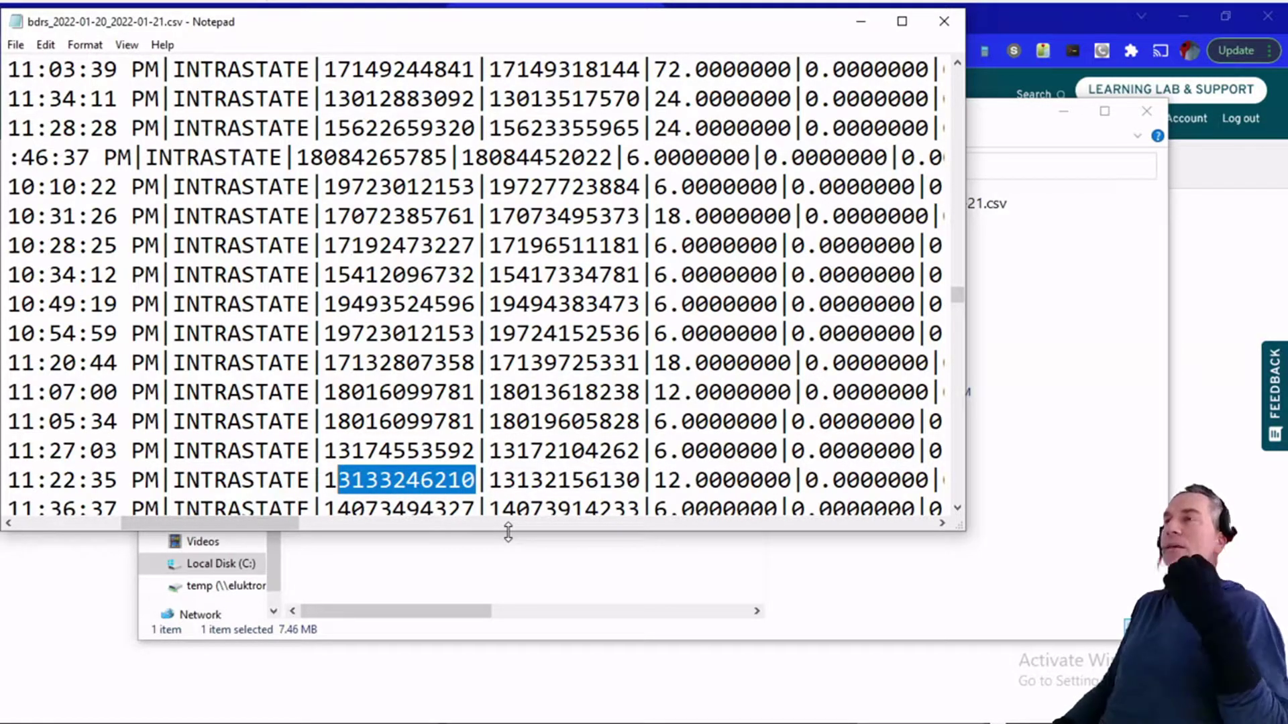
key(Right)
key(Right)
key(Right)
key(shift+Right)
key(shift+Right)
key(shift+Right)
key(shift+Right)
key(shift+Right)
key(shift+Right)
key(shift+Right)
key(shift+Right)
key(shift+Right)
key(shift+Right)
key(ctrl+c)
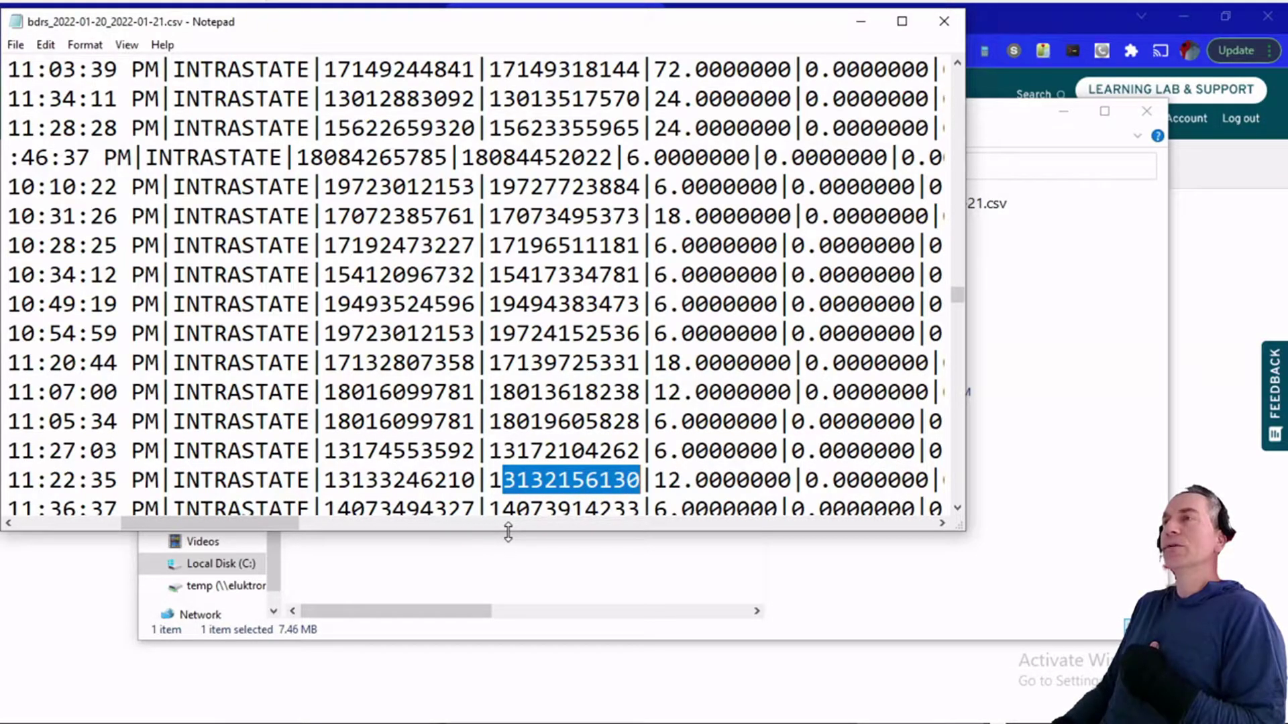
key(Right)
key(Left)
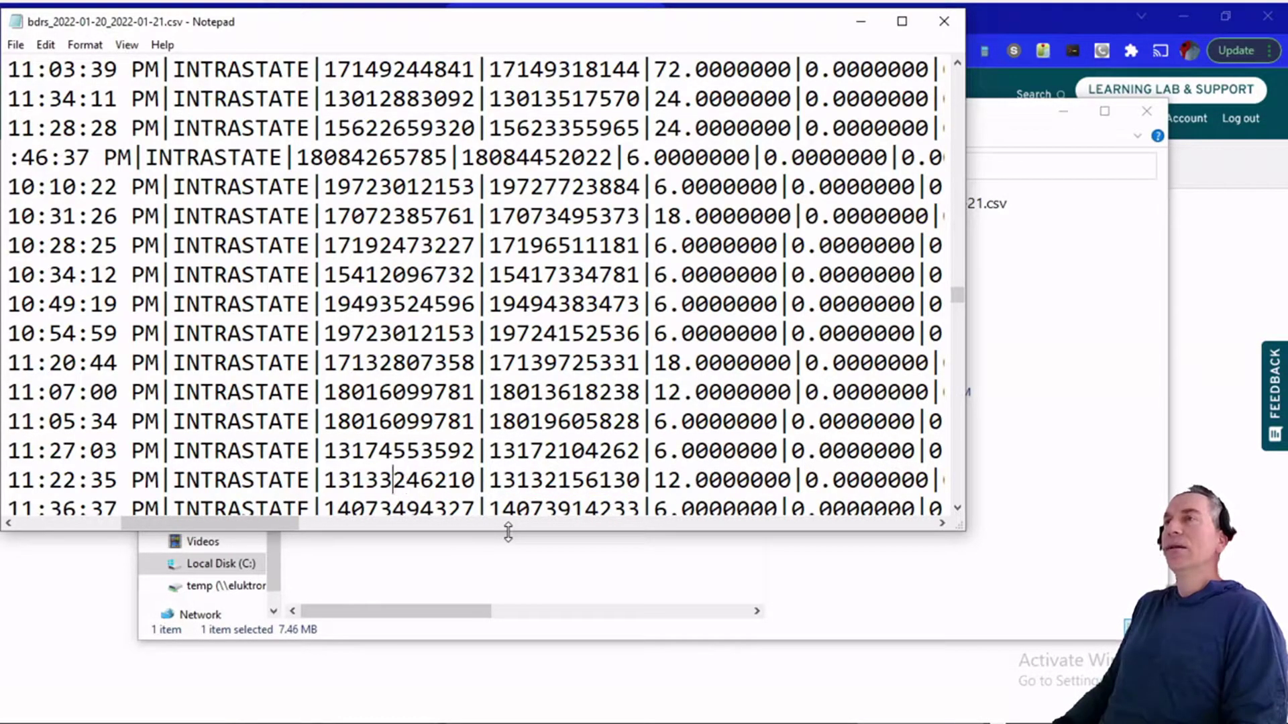
key(Left)
key(shift+Right)
key(shift+Right)
key(shift+Right)
key(shift+Right)
key(shift+Right)
key(shift+Right)
key(shift+Right)
key(shift+Right)
key(shift+Right)
key(shift+Right)
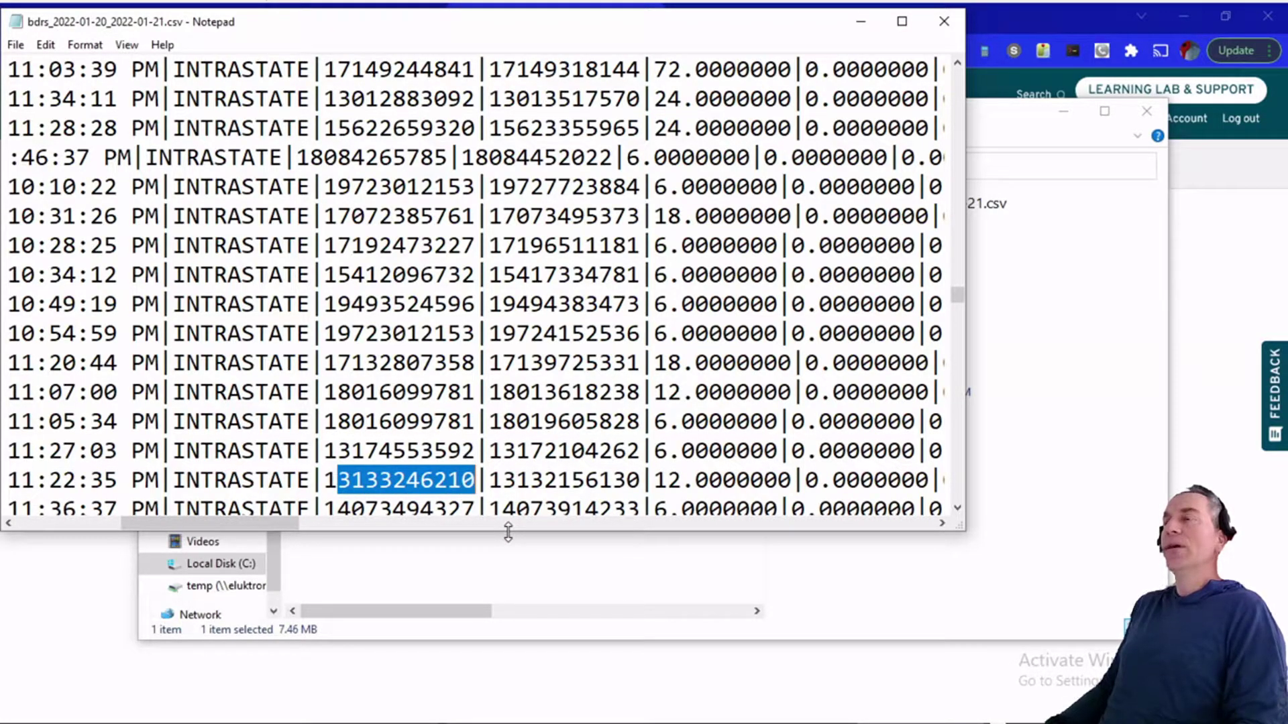
key(ctrl+f)
key(Return)
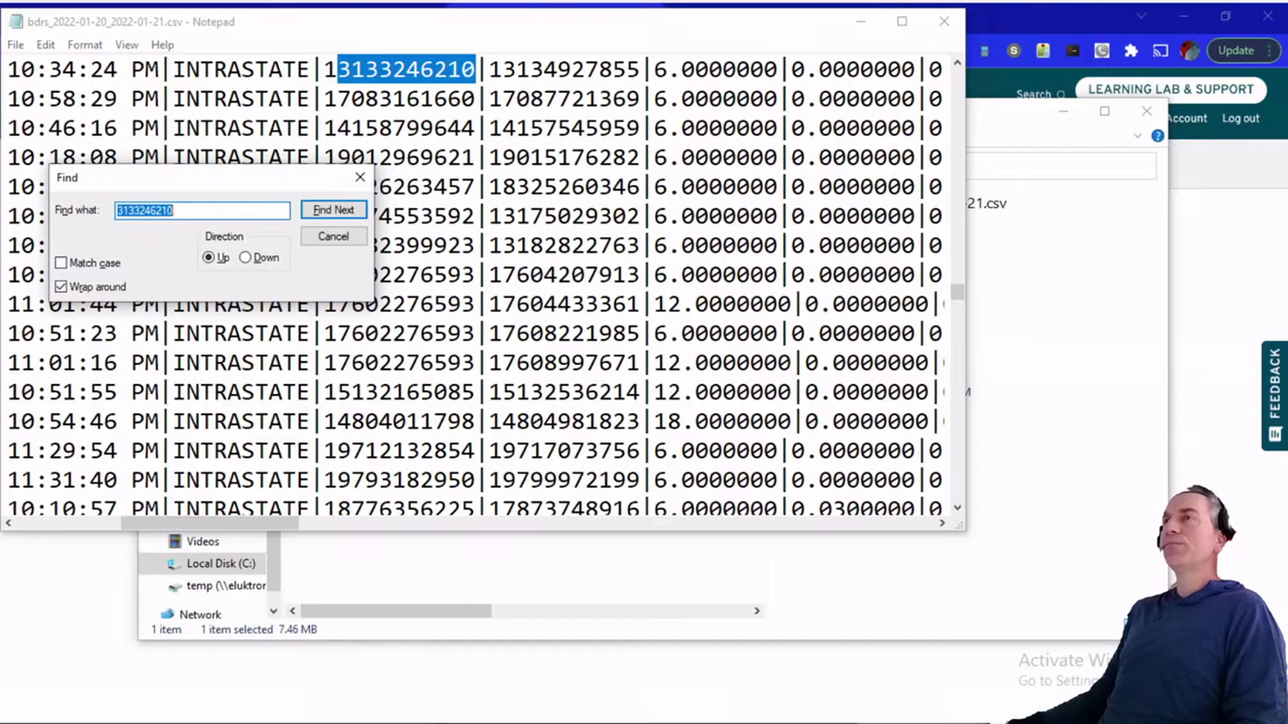
key(Return)
key(Return)
key(Return)
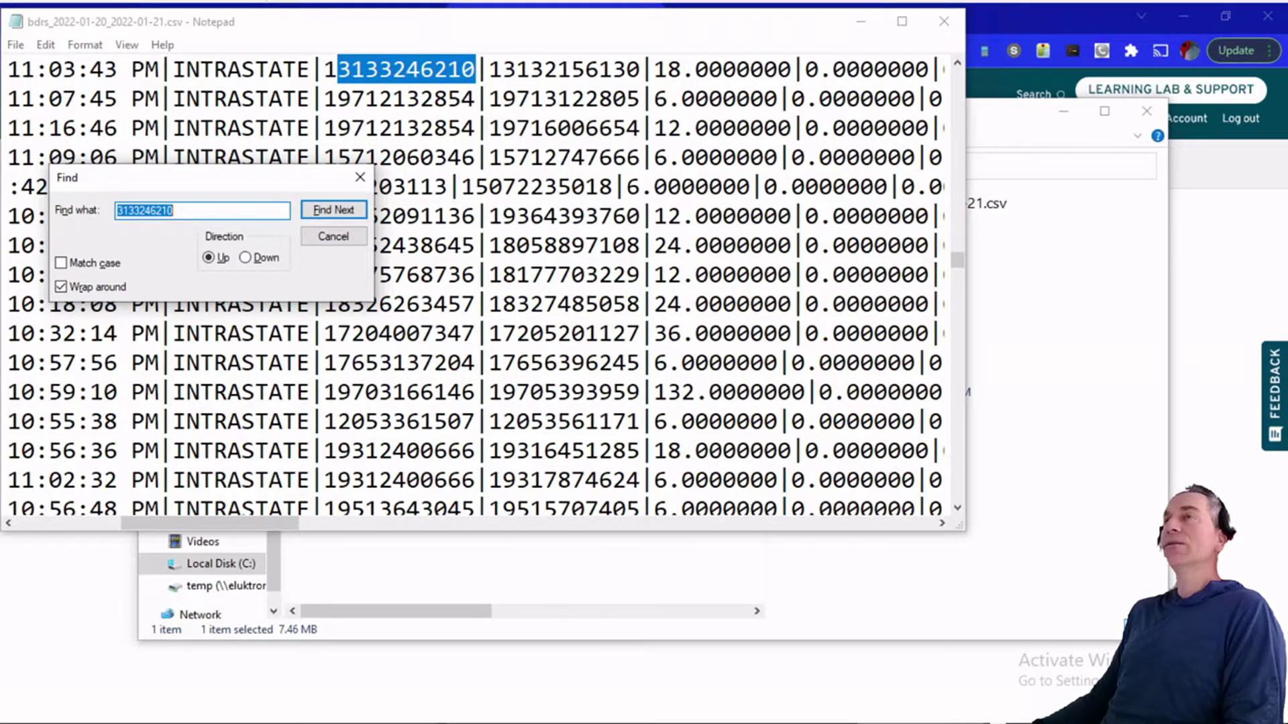
text(CallID)
key(Return)
key(Escape)
click(476, 157)
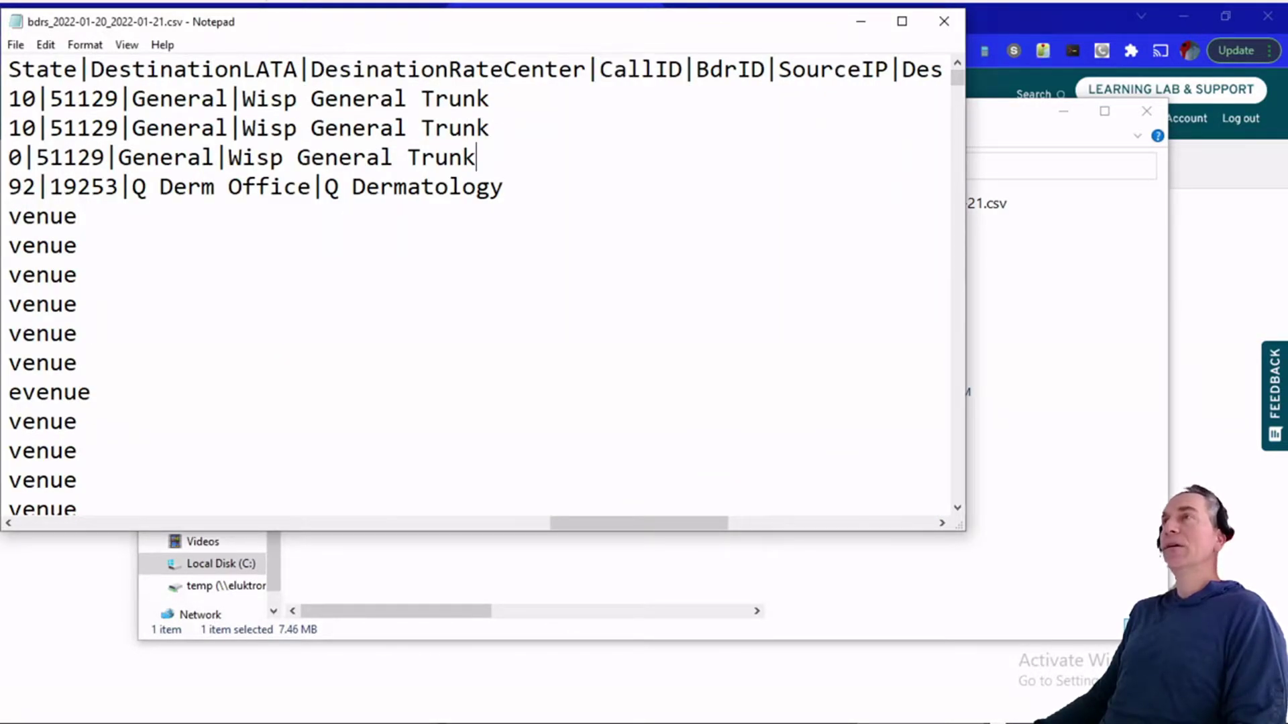
drag(683, 69, 600, 69)
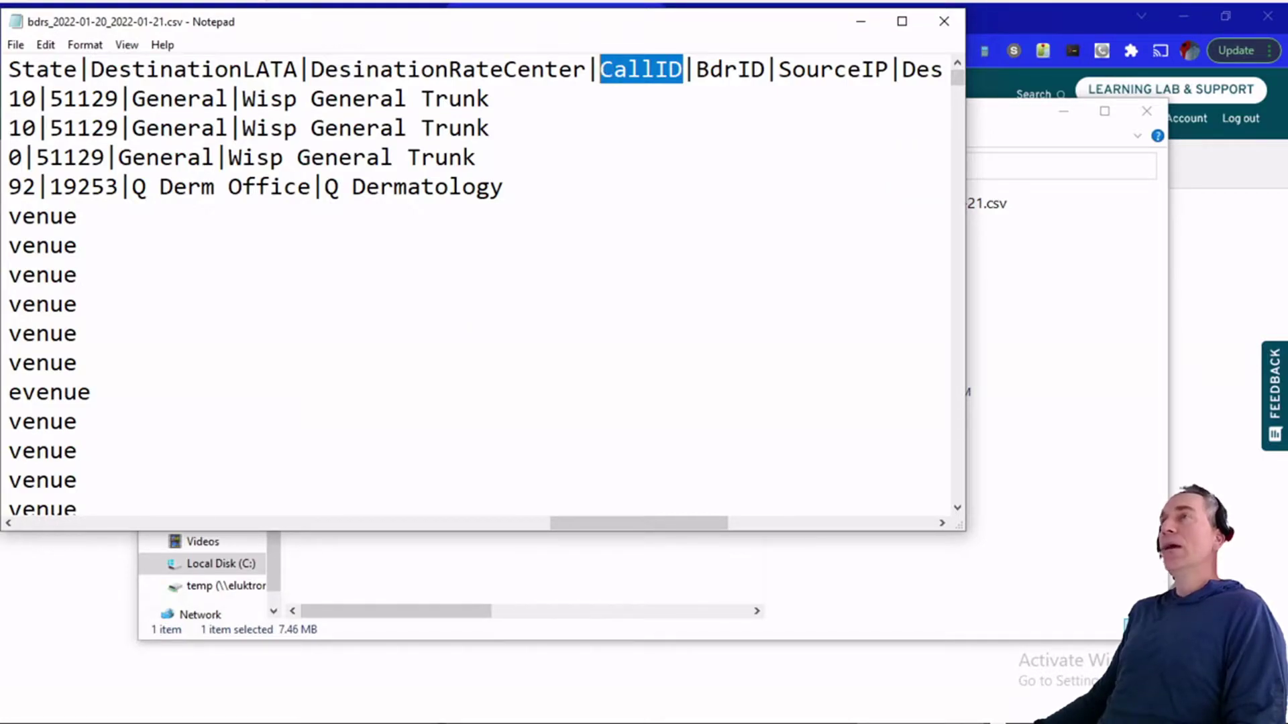
drag(697, 68, 764, 68)
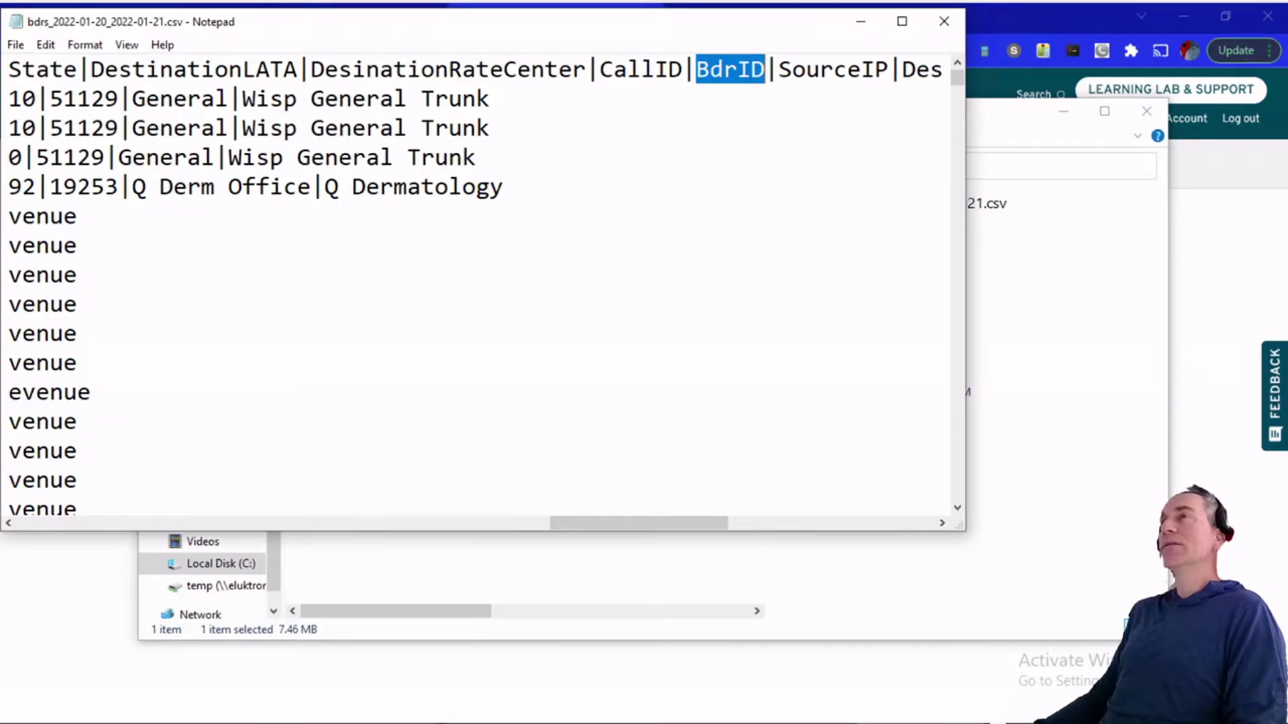
key(ctrl+f)
key(ctrl+v)
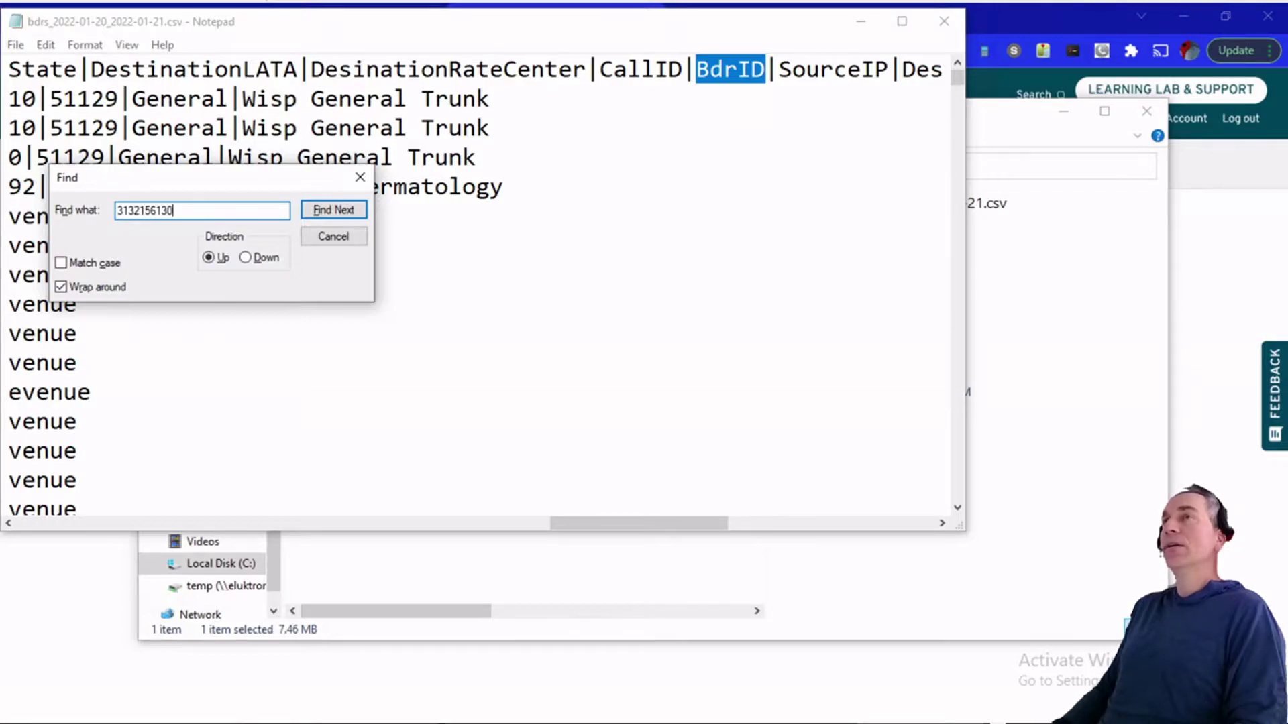
key(Return)
key(Escape)
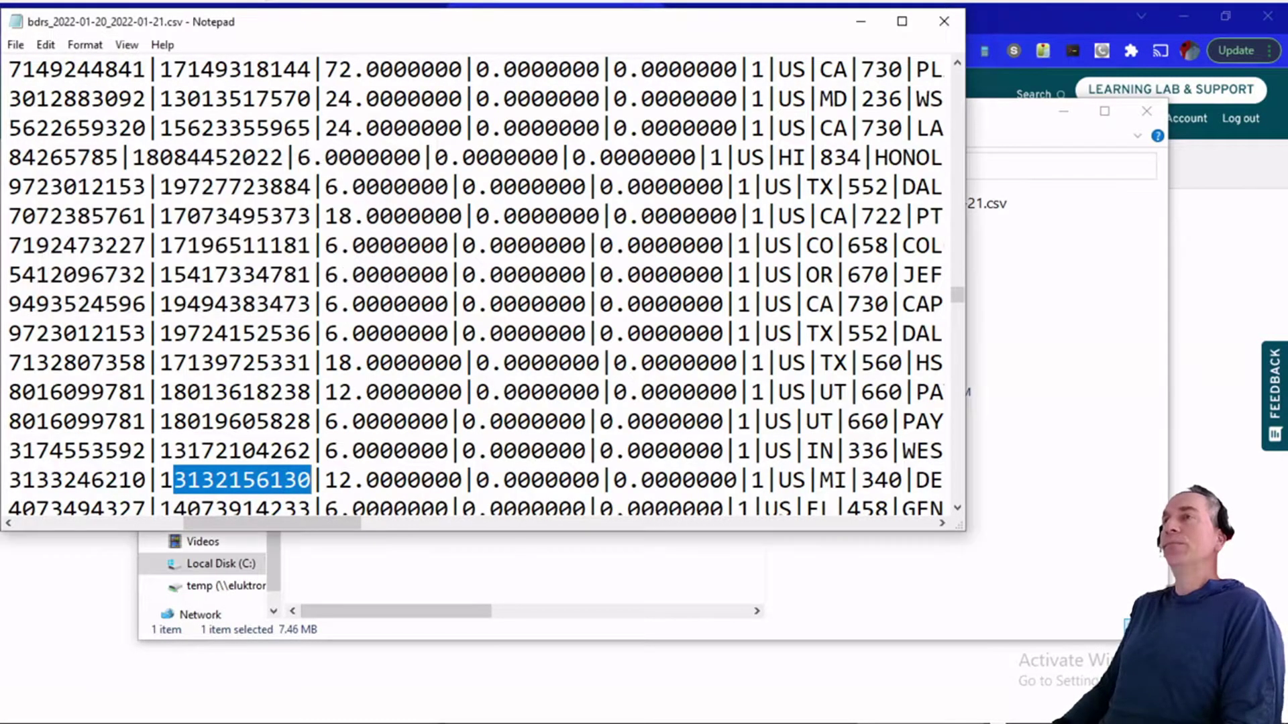
key(Left)
key(Left)
key(Left)
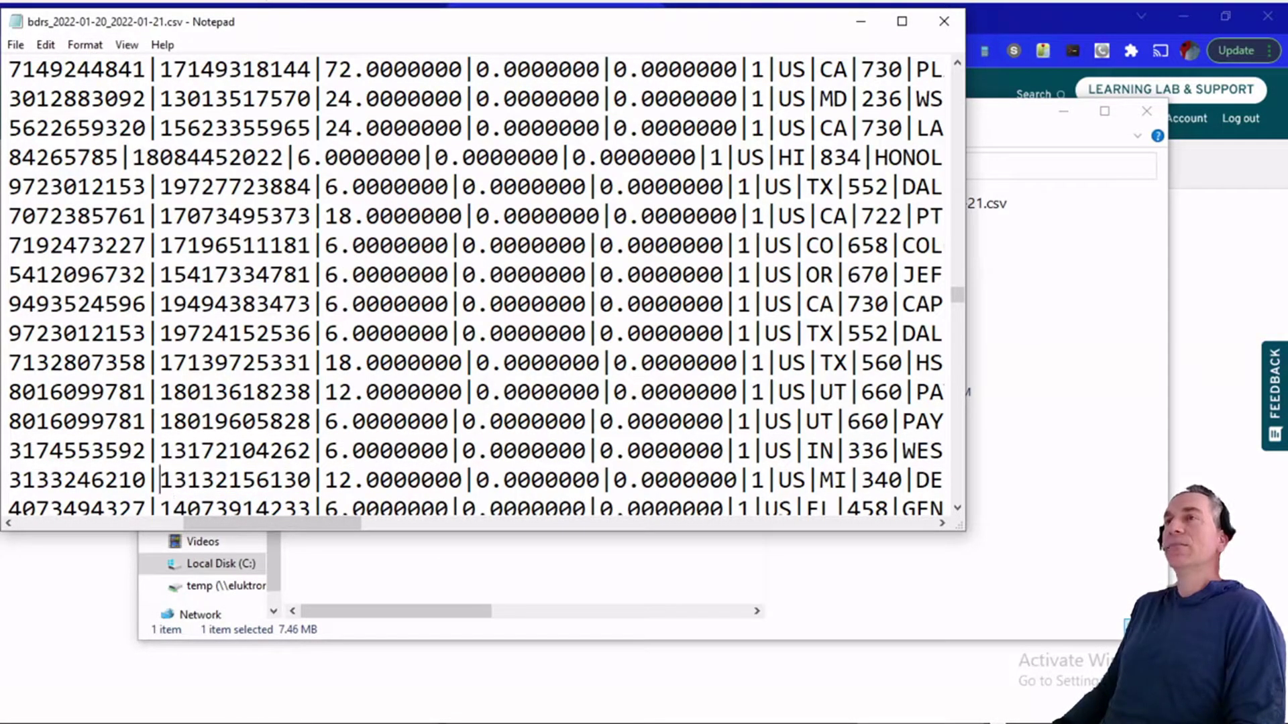
key(Right)
key(ctrl+shift+Right)
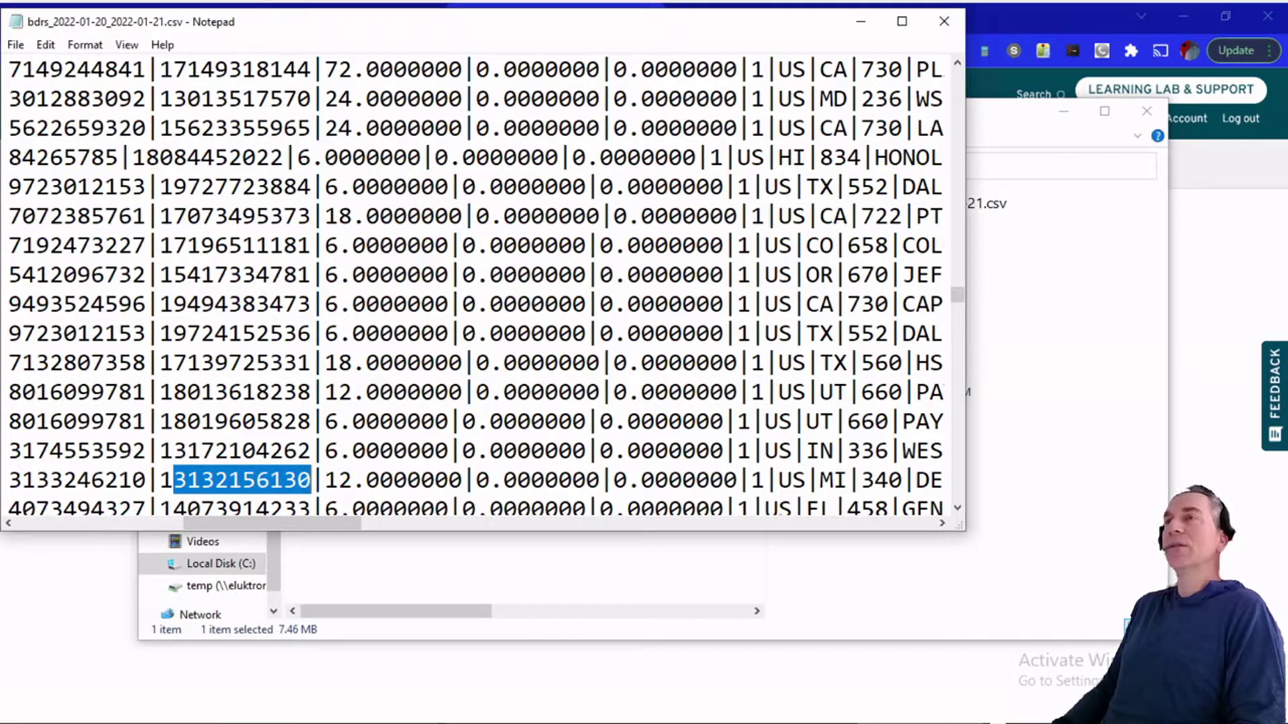
key(Left)
key(Left)
key(Left)
key(shift+Left)
key(shift+Left)
key(shift+Left)
key(shift+Left)
key(shift+Left)
key(shift+Right)
key(shift+Right)
key(Right)
key(ctrl+f)
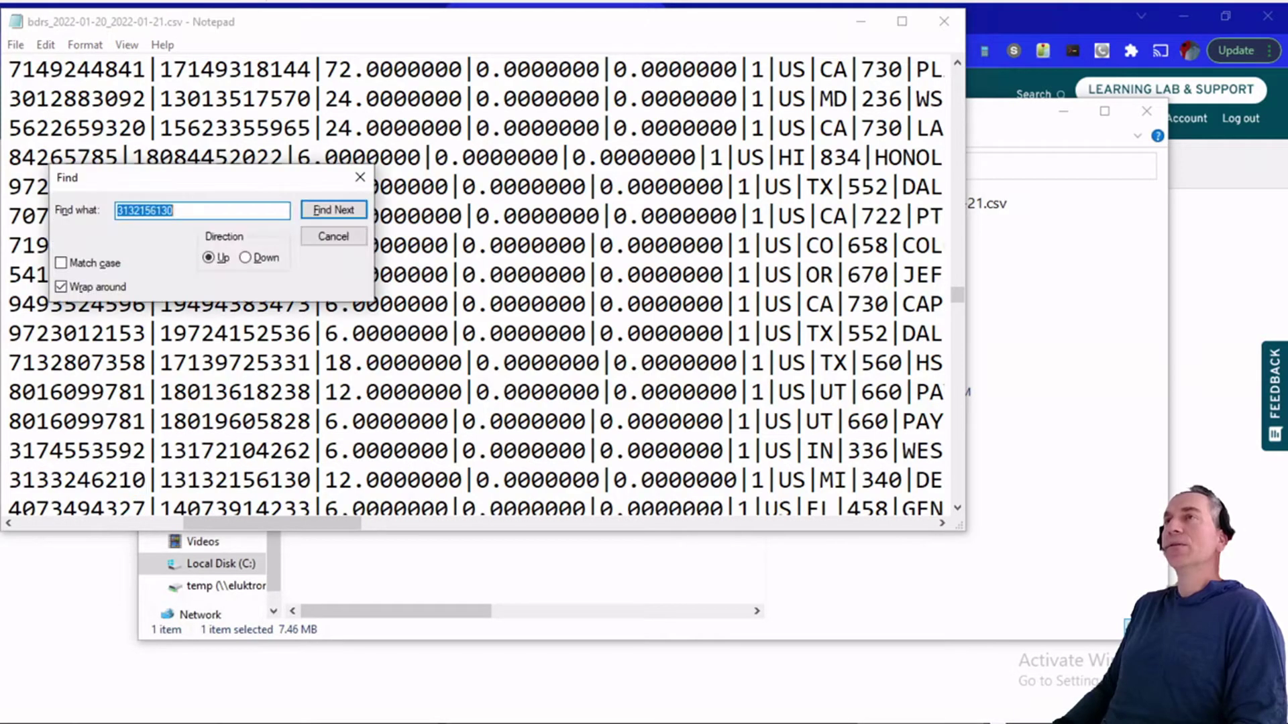
key(Return)
key(Return)
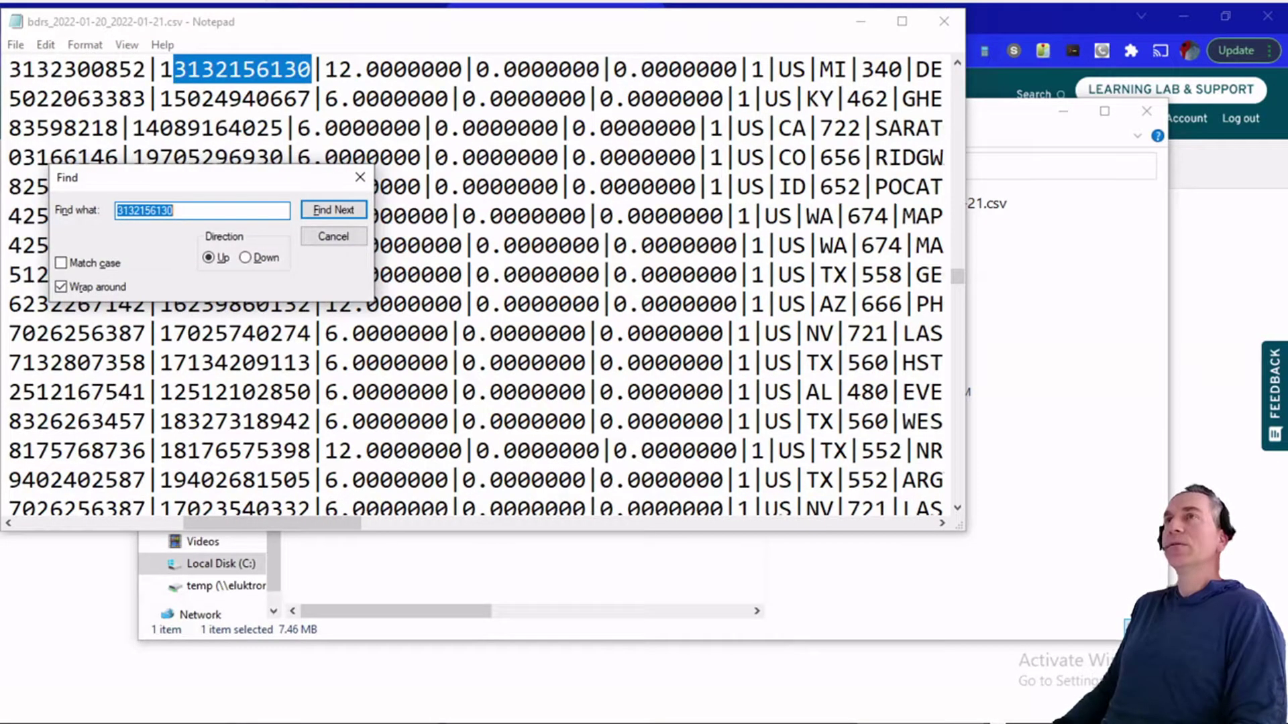
key(Escape)
key(Left)
key(Right)
key(Right)
key(Right)
key(Right)
key(shift+Left)
key(shift+Left)
key(shift+Left)
key(shift+Left)
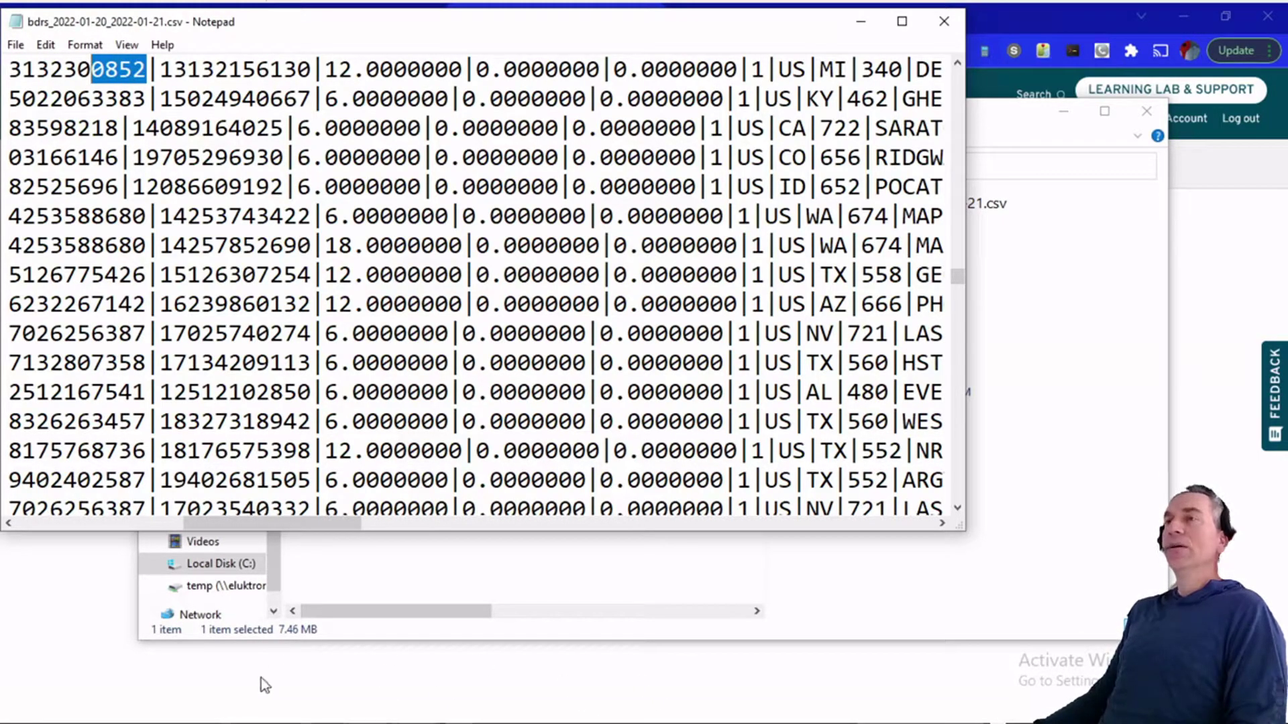
key(shift+Left)
key(shift+Left)
key(shift+Left)
key(shift+Left)
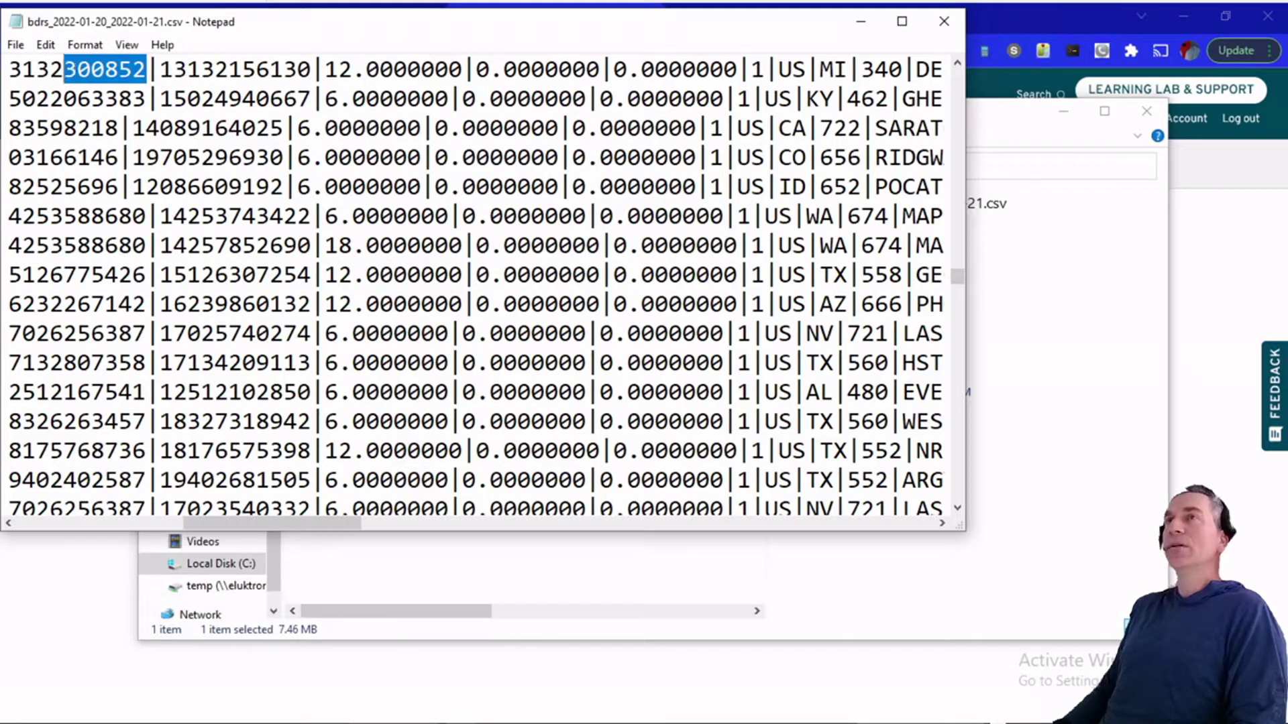
key(Right)
key(Left)
key(Right)
key(shift+Left)
key(shift+Left)
key(shift+Left)
key(shift+Left)
key(shift+Left)
key(shift+Left)
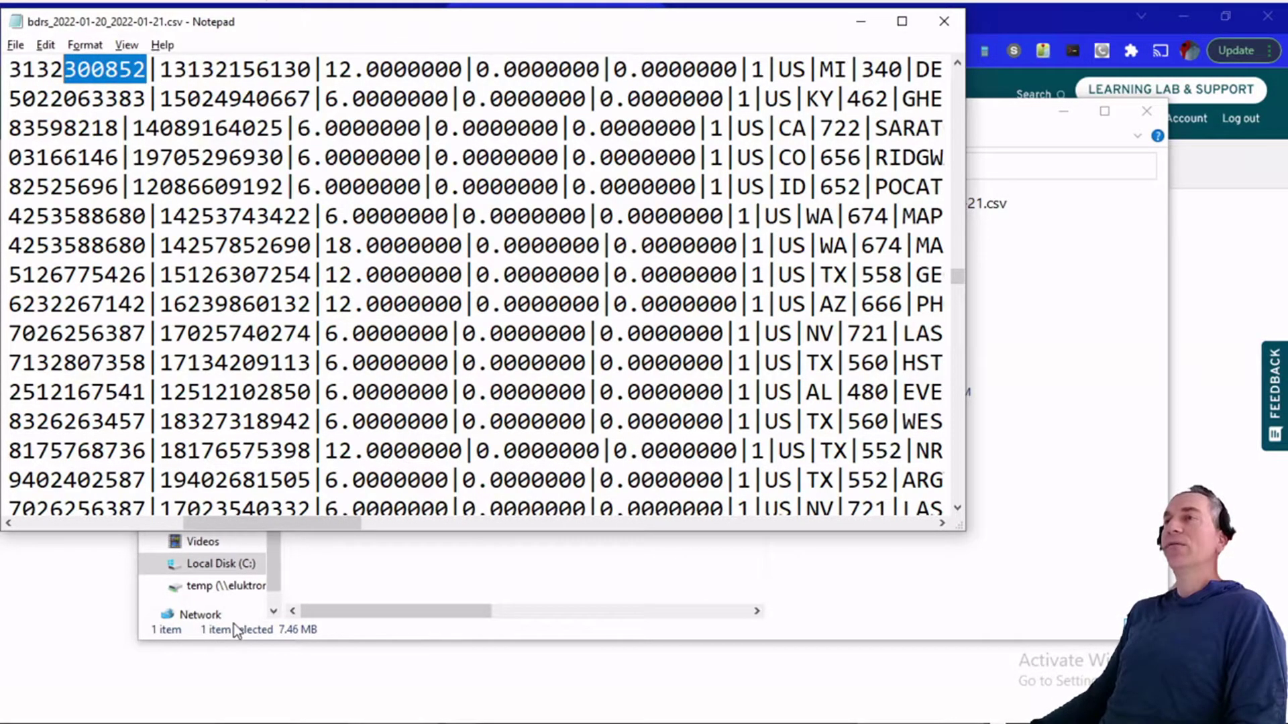
key(alt+Tab)
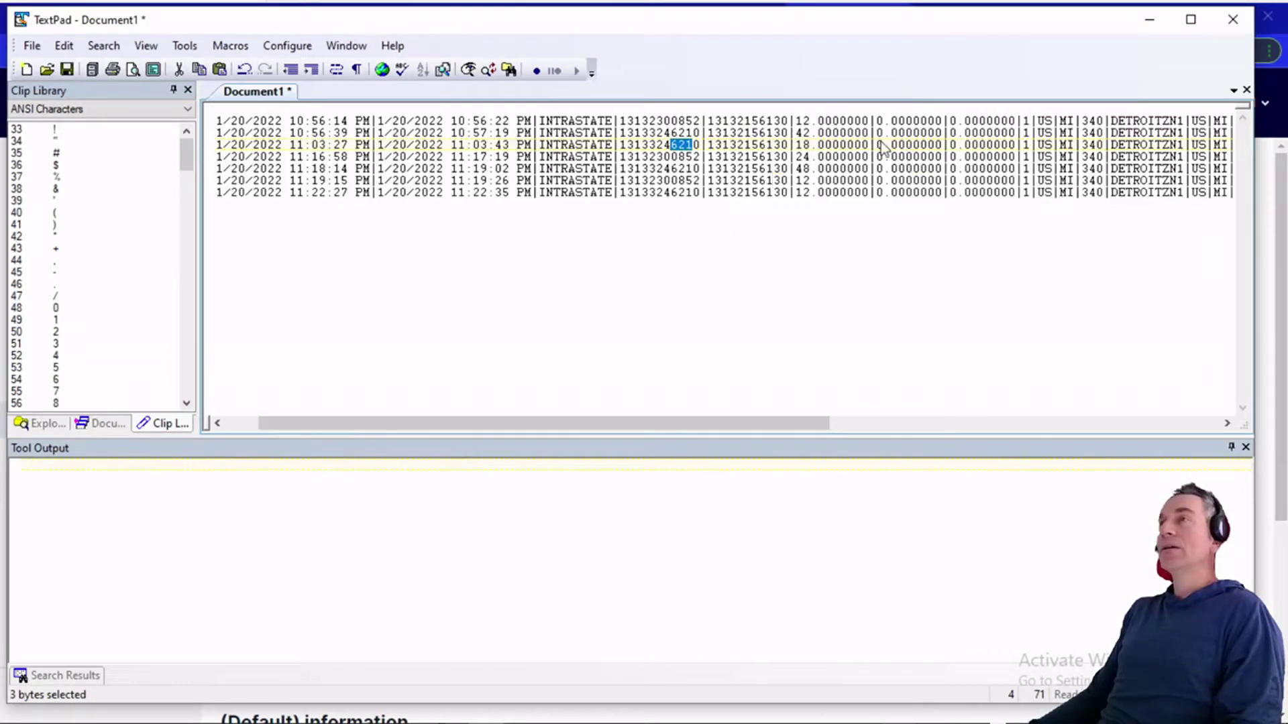
click(810, 145)
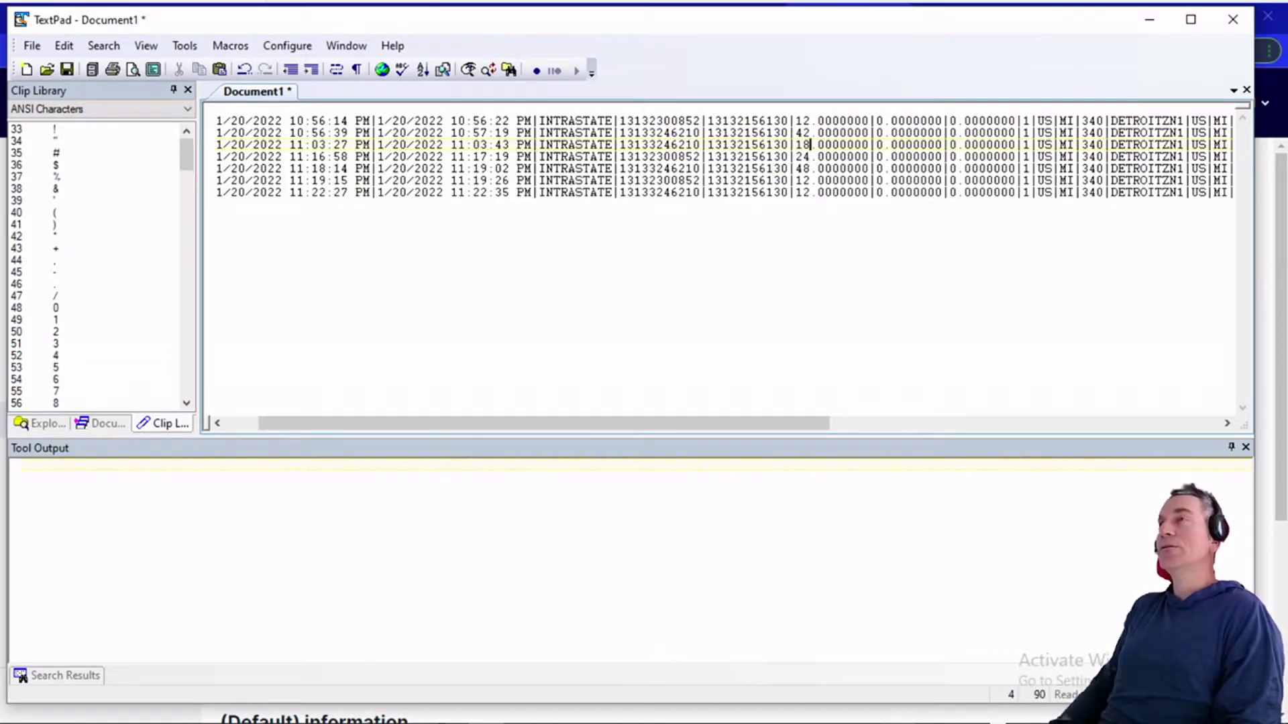
key(Left)
key(shift+Left)
key(shift+Left)
key(shift+Left)
key(shift+Left)
key(shift+Left)
key(shift+Left)
key(shift+Left)
key(shift+Left)
key(shift+Left)
key(shift+Left)
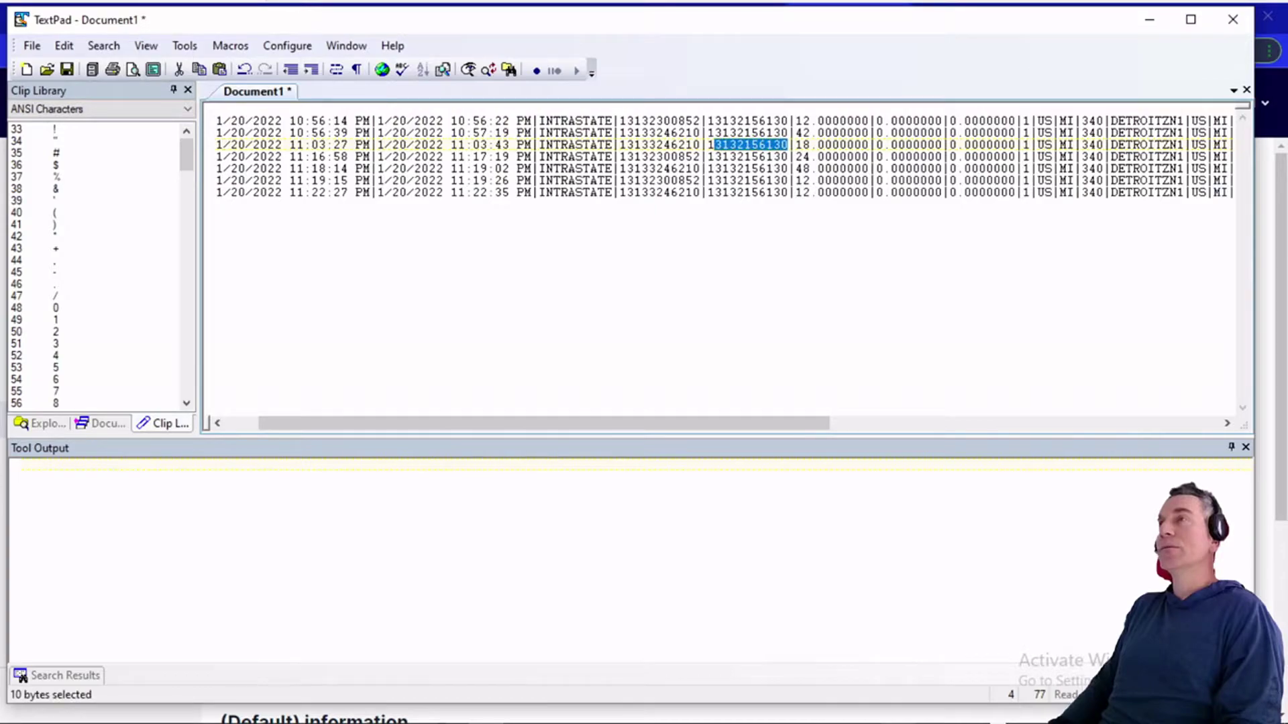
key(Up)
key(Down)
key(Down)
key(Down)
key(Right)
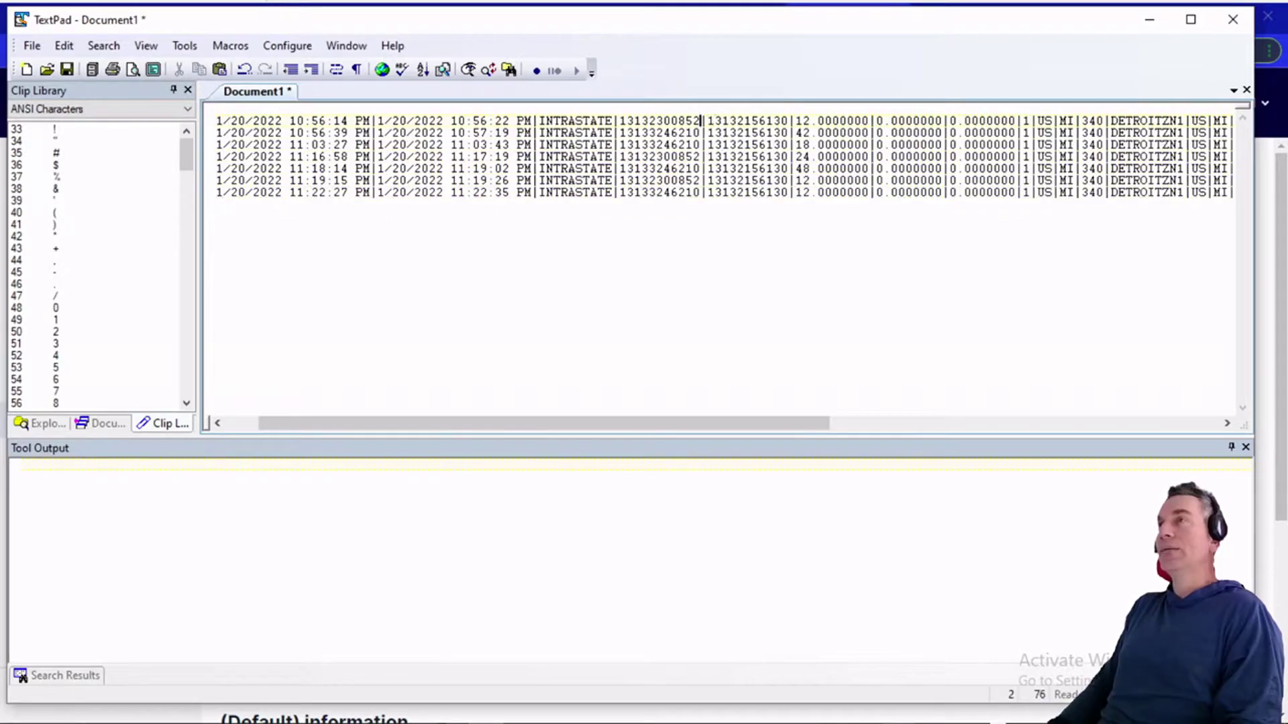
key(shift+Right)
key(shift+Left)
key(shift+Left)
key(shift+Left)
key(shift+Left)
key(shift+Left)
key(shift+Left)
key(shift+Left)
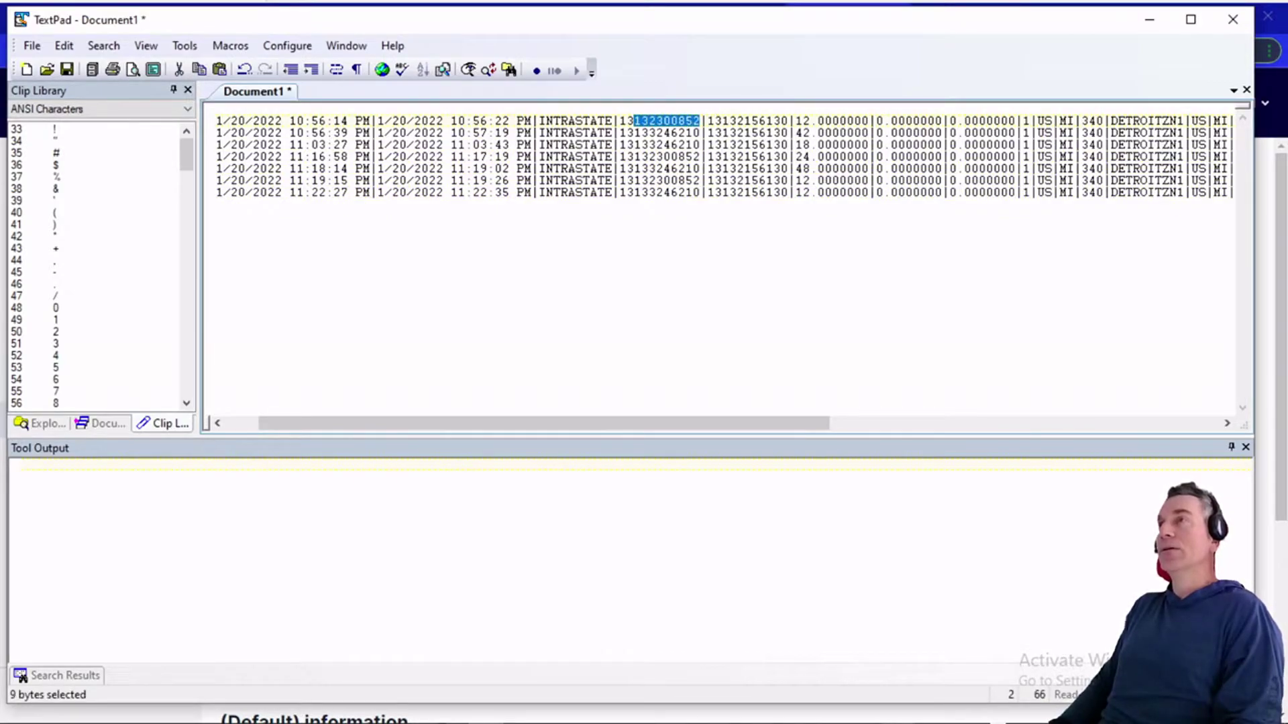
key(ctrl+c)
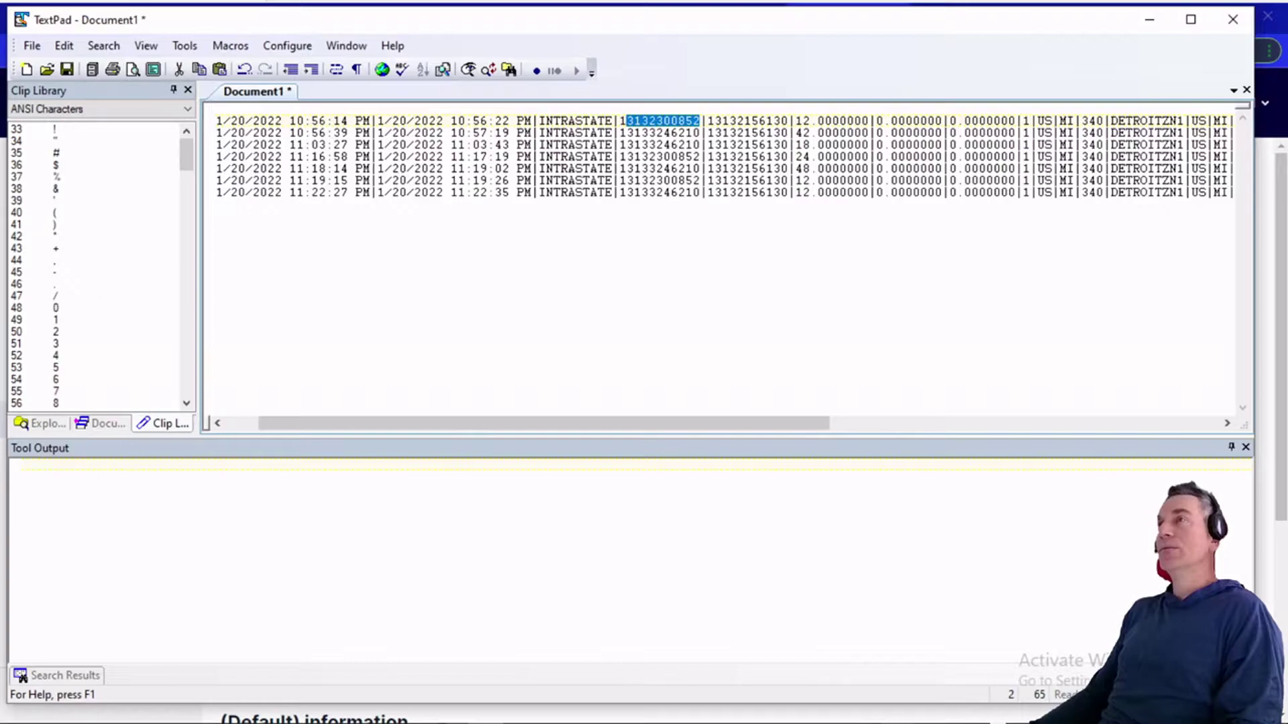
drag(700, 157, 663, 157)
key(F3)
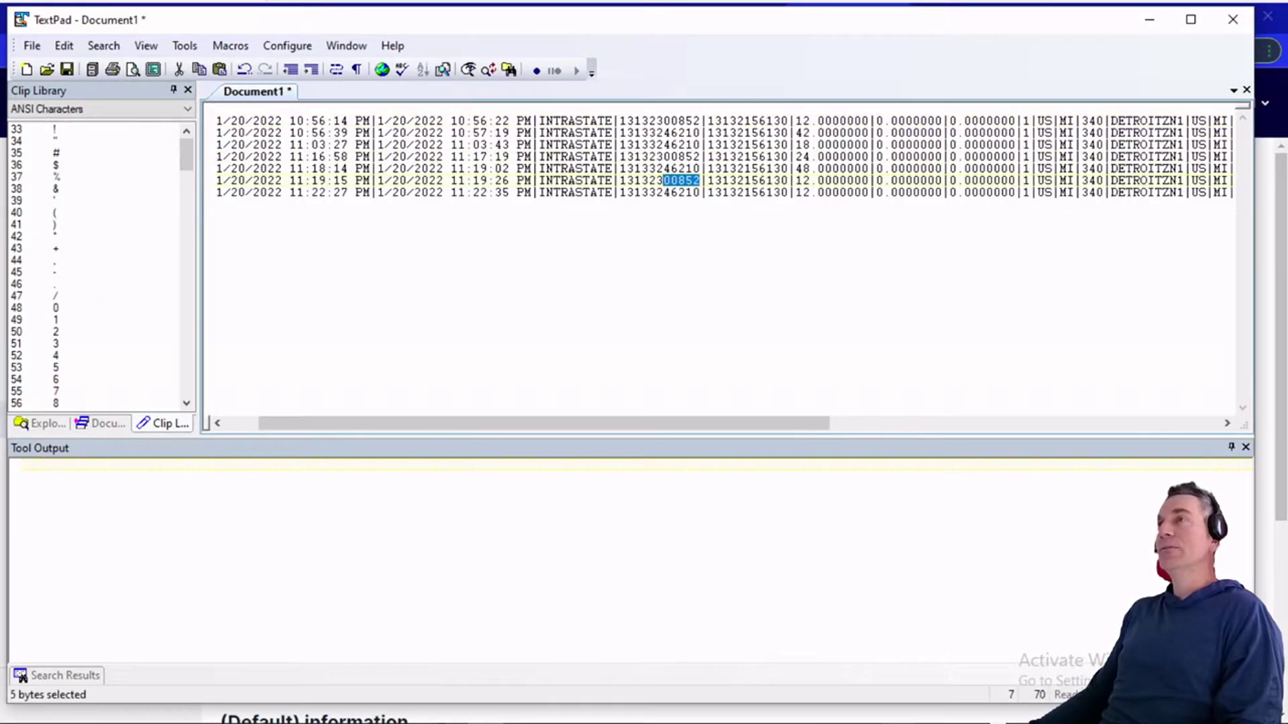
drag(700, 132, 656, 121)
key(F3)
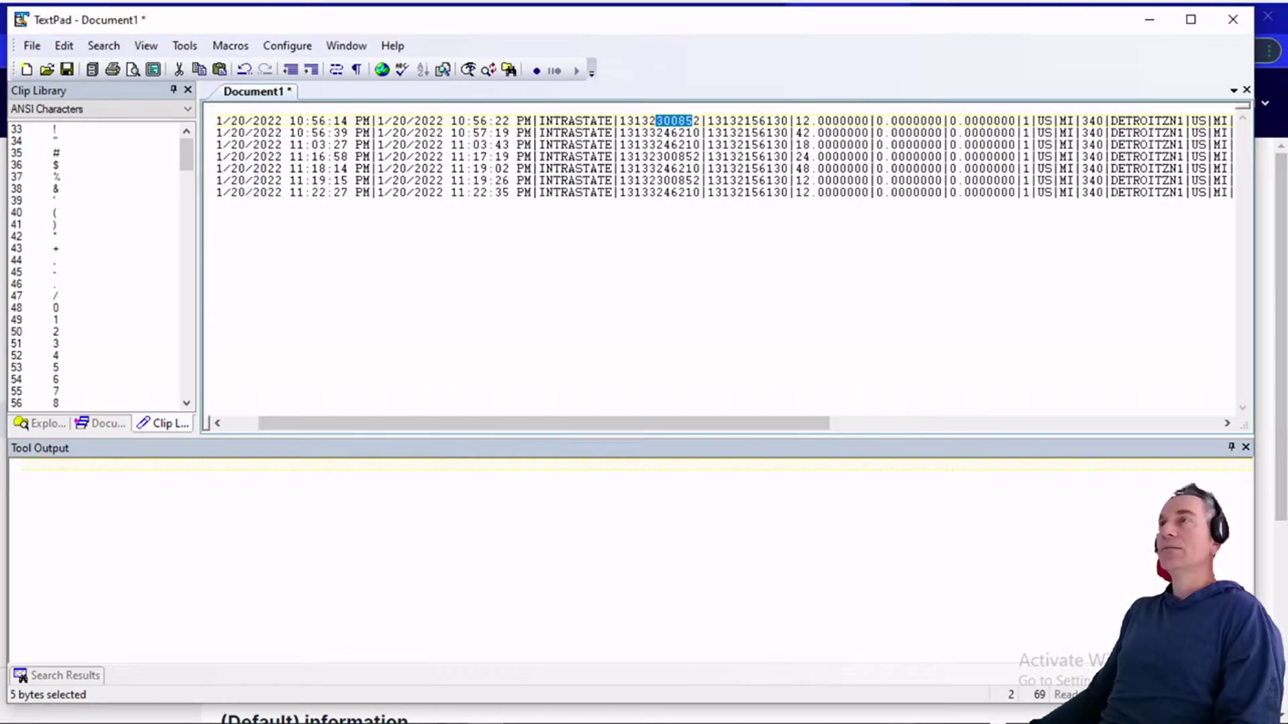
drag(700, 156, 618, 156)
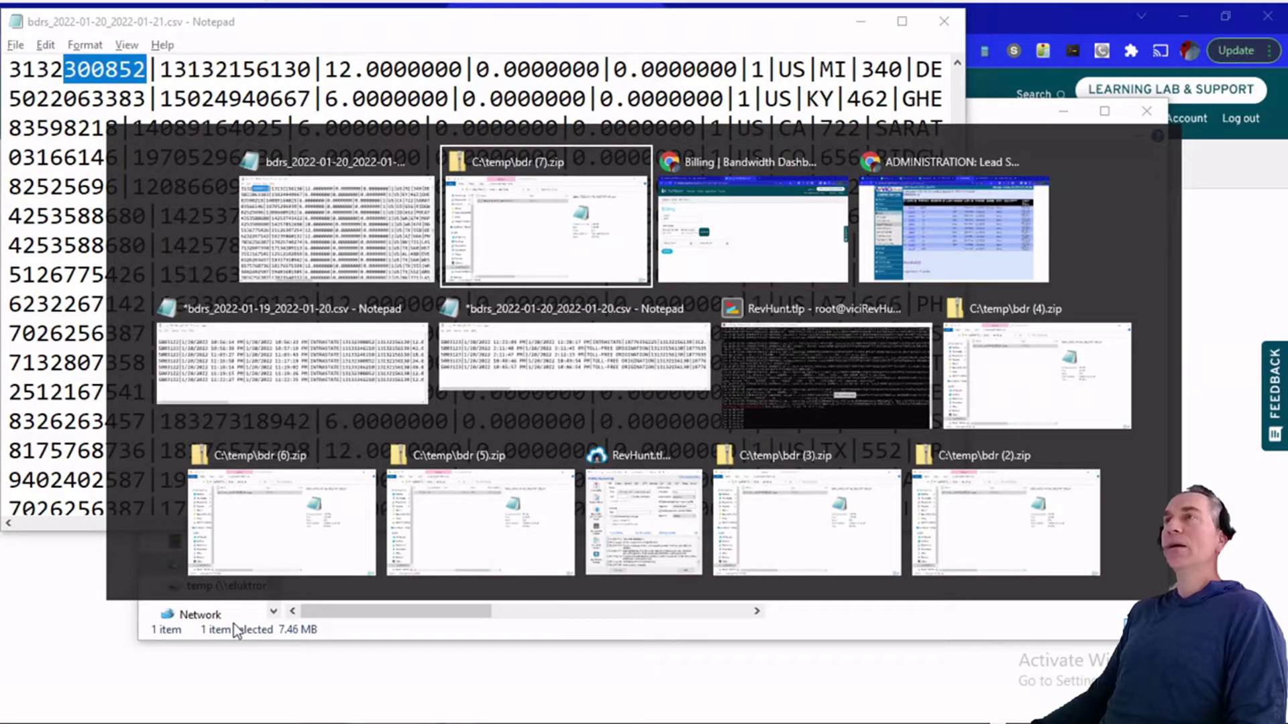
key(alt+Tab)
key(alt+Tab)
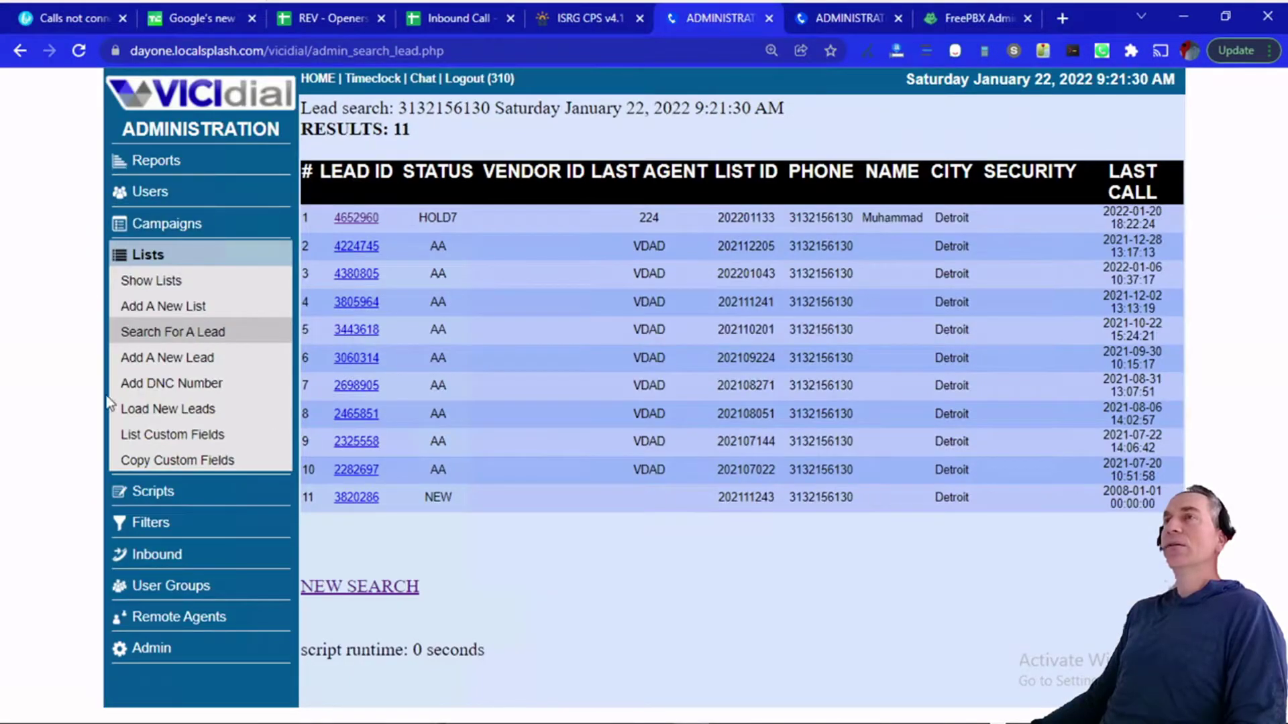
Open the Admin CID Groups list and select group 714 to show its area codes and CIDs.
click(131, 647)
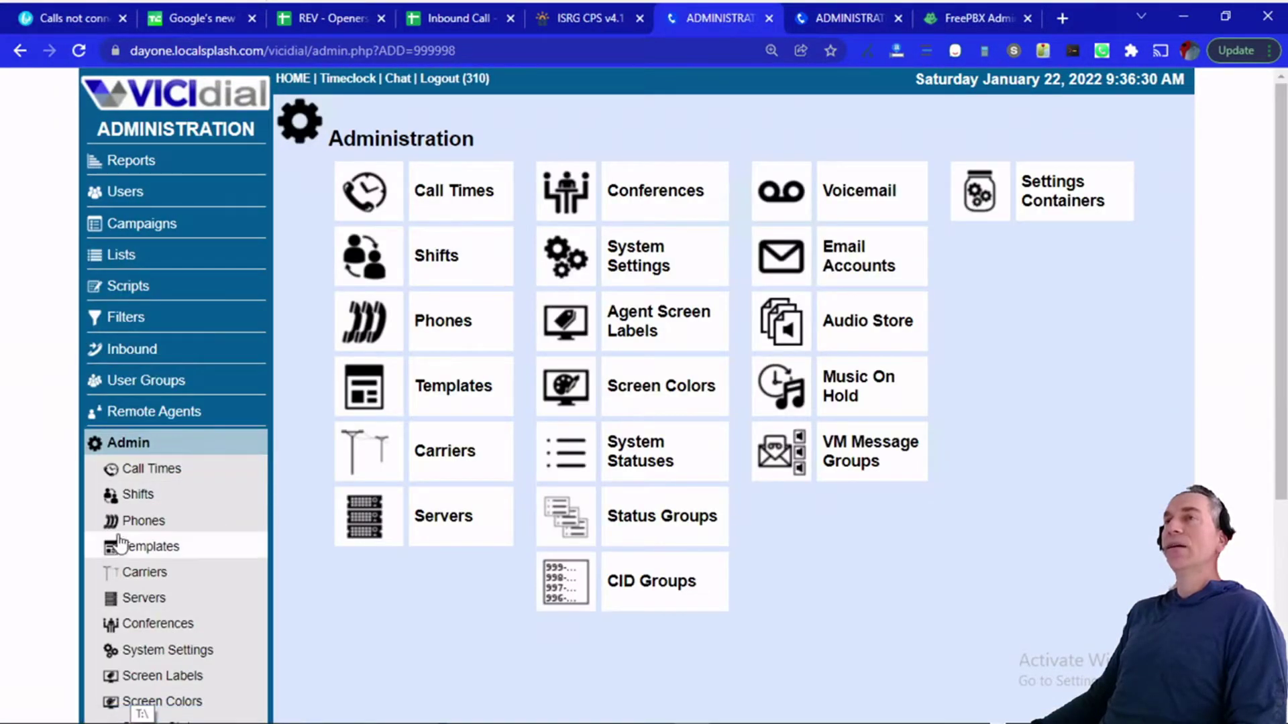
scroll(127, 612, down, 4)
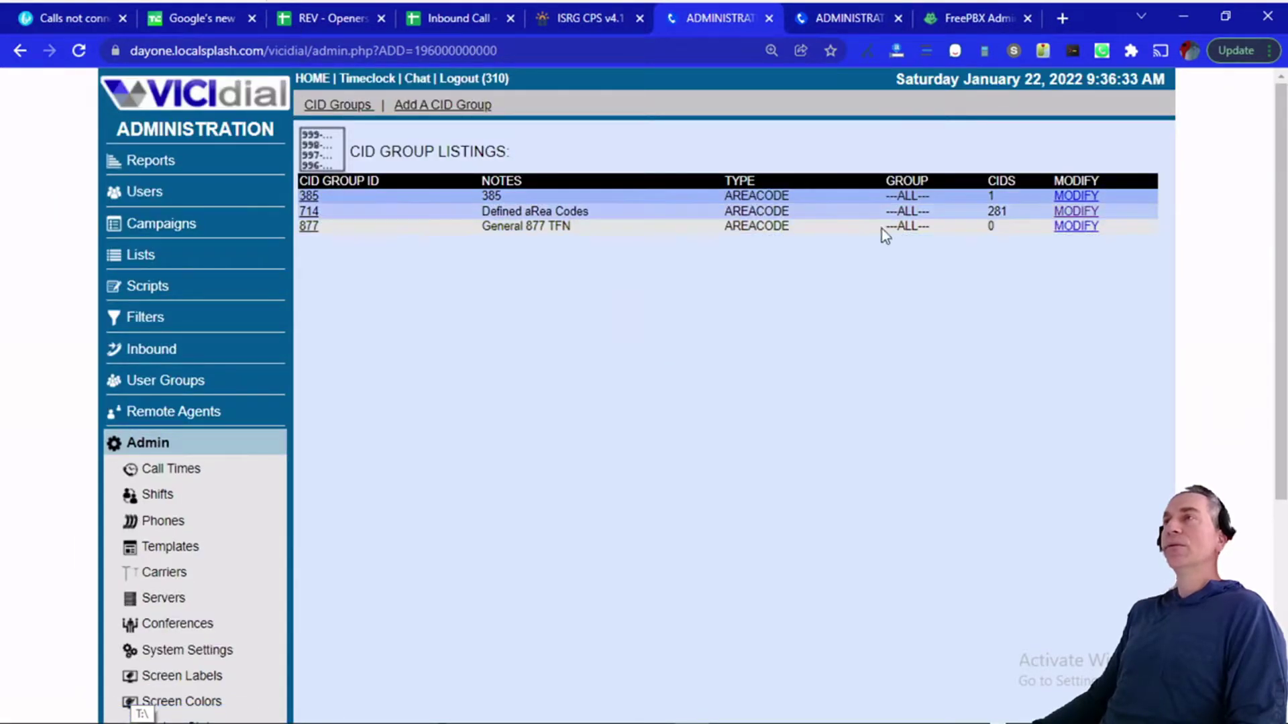
drag(1009, 211, 332, 213)
click(309, 211)
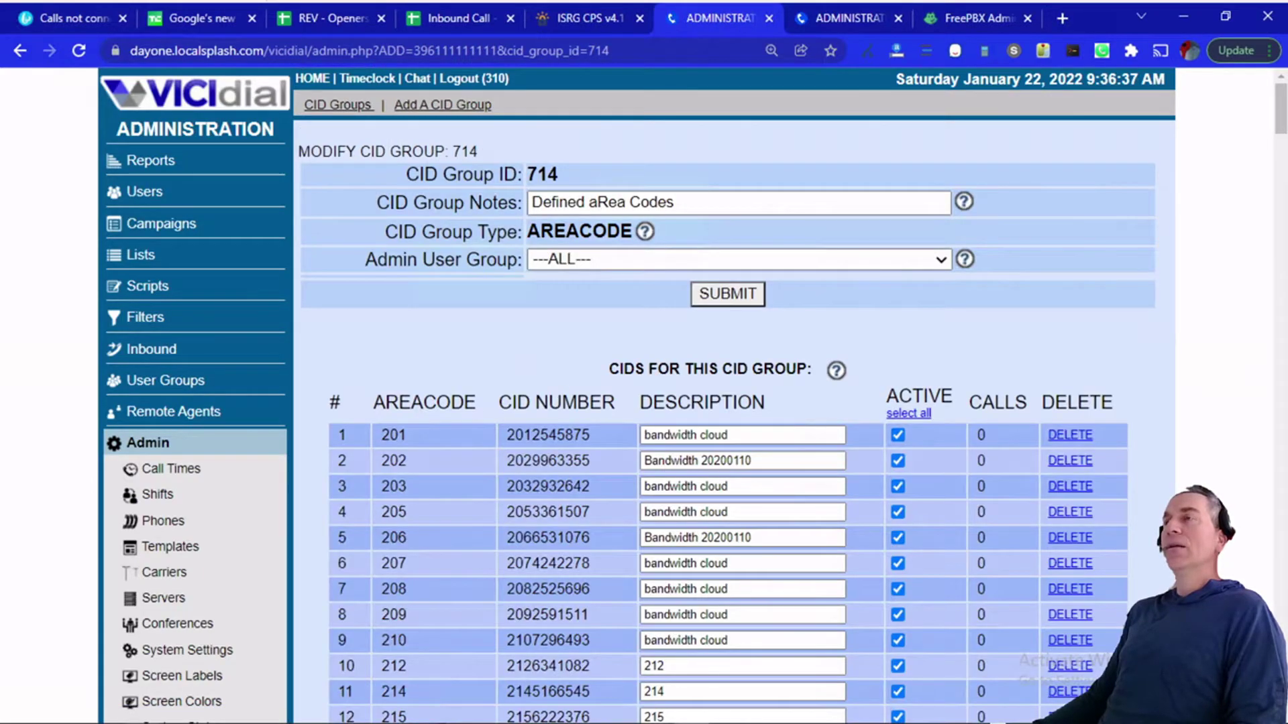
Search the CID group 714 list for the lead's 313 area code and jump to the first match.
scroll(487, 400, down, 3)
key(ctrl+f)
key(ctrl+v)
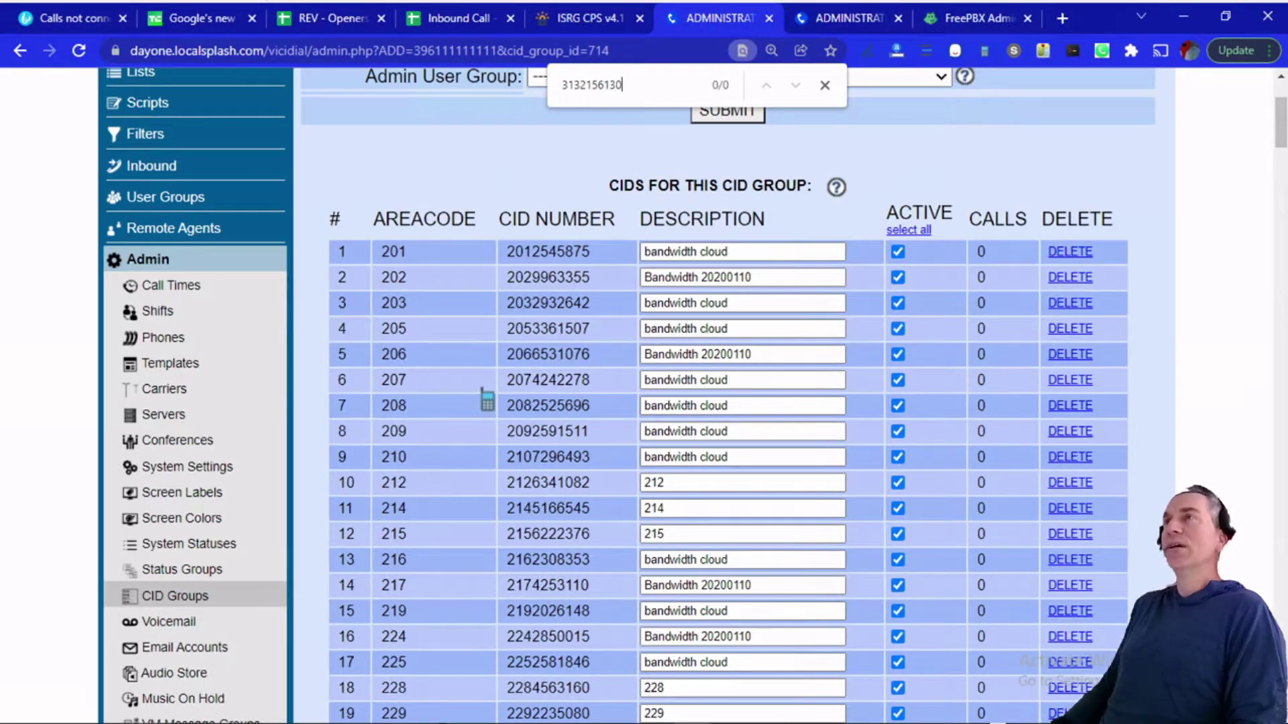
key(BackSpace)
key(BackSpace)
key(BackSpace)
key(Return)
key(Escape)
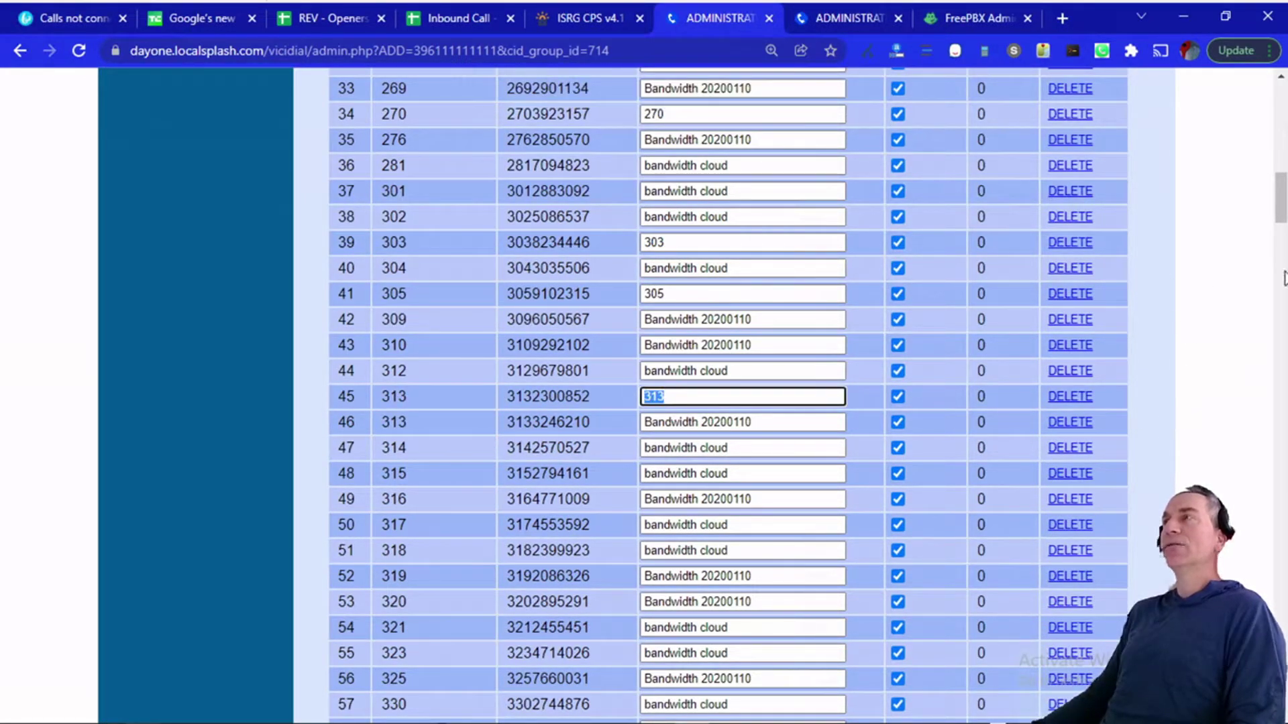
drag(1280, 199, 1280, 100)
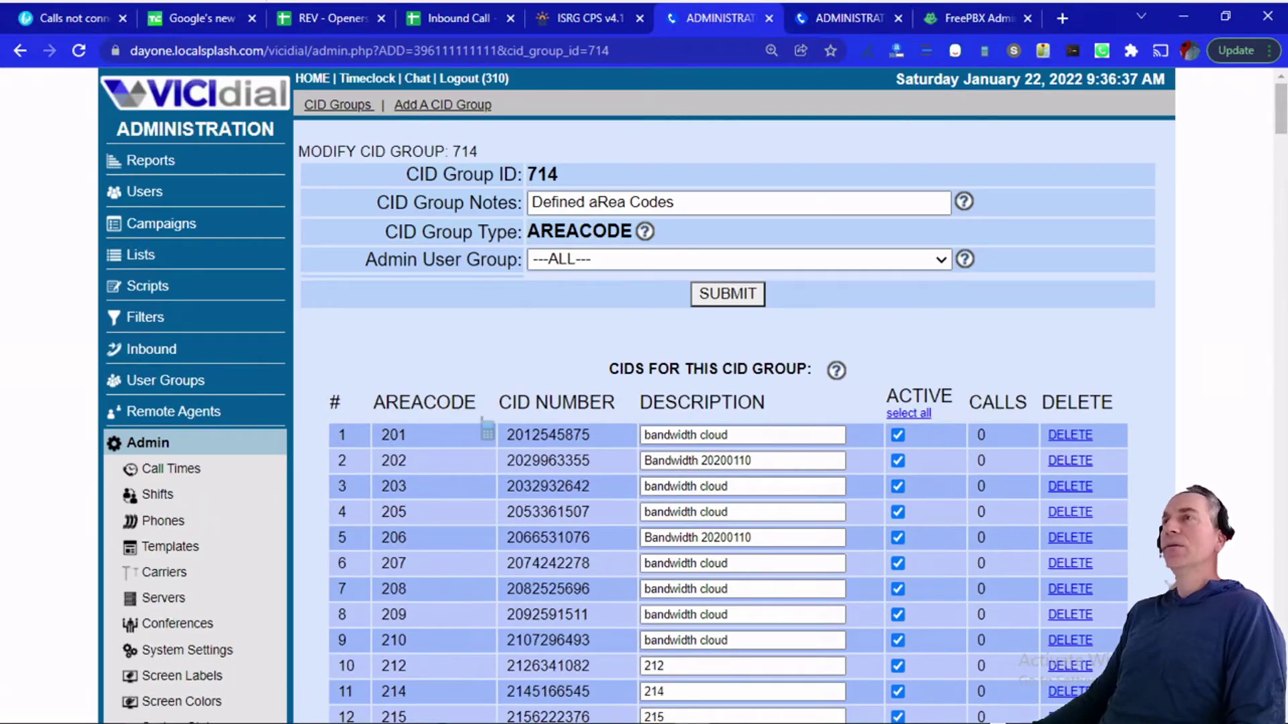
drag(483, 421, 534, 403)
scroll(484, 484, down, 20)
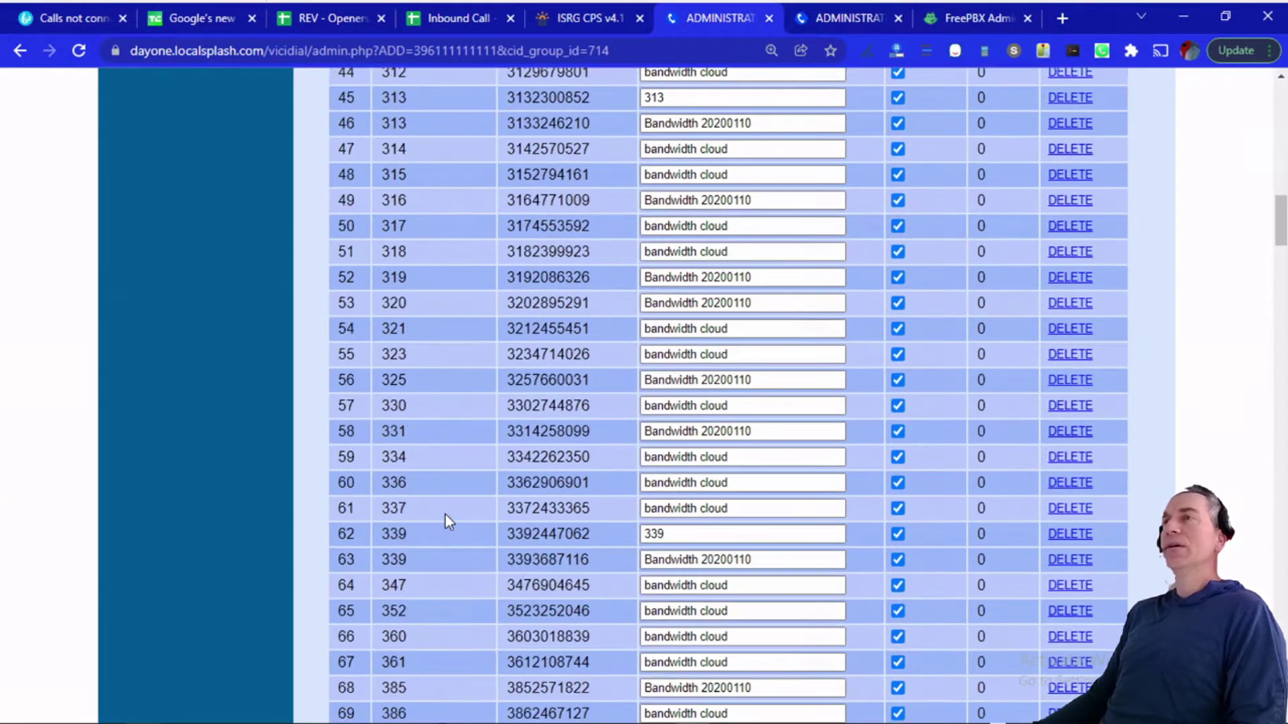
Search the page again for '313', then close the find bar and return to the list.
key(ctrl+f)
key(ctrl+v)
key(ctrl+a)
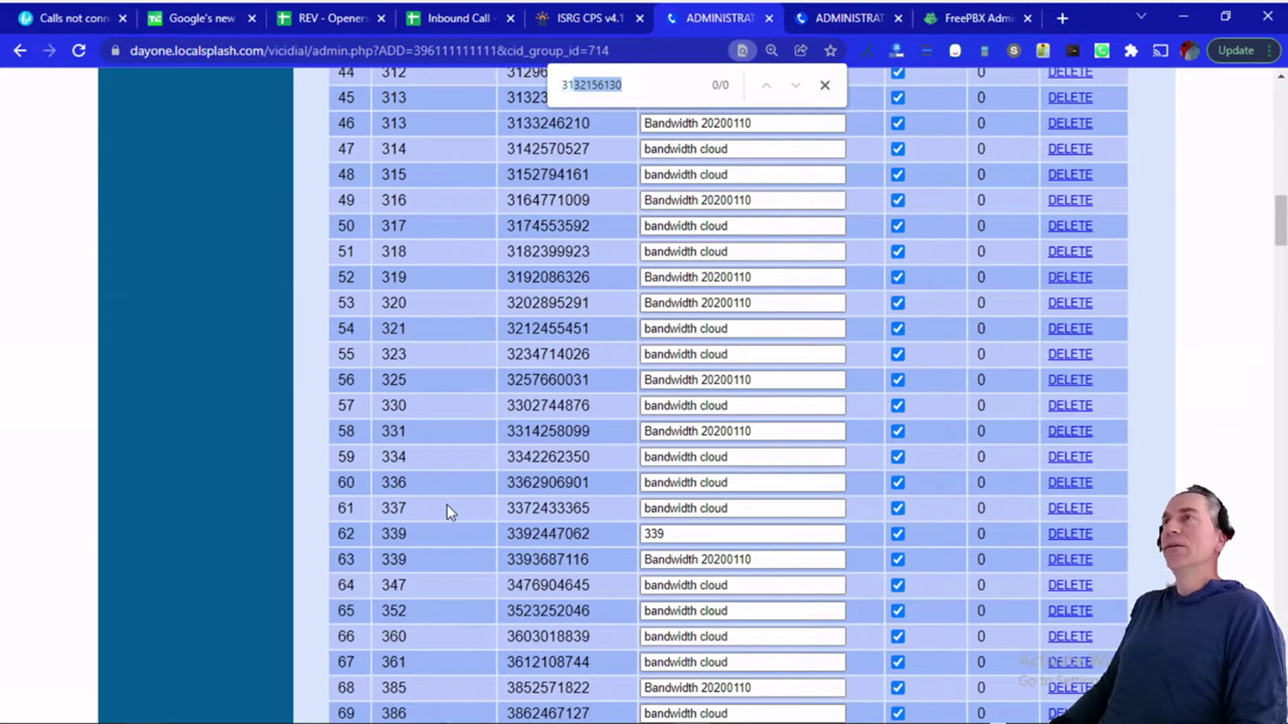
text(313)
scroll(468, 126, up, 1)
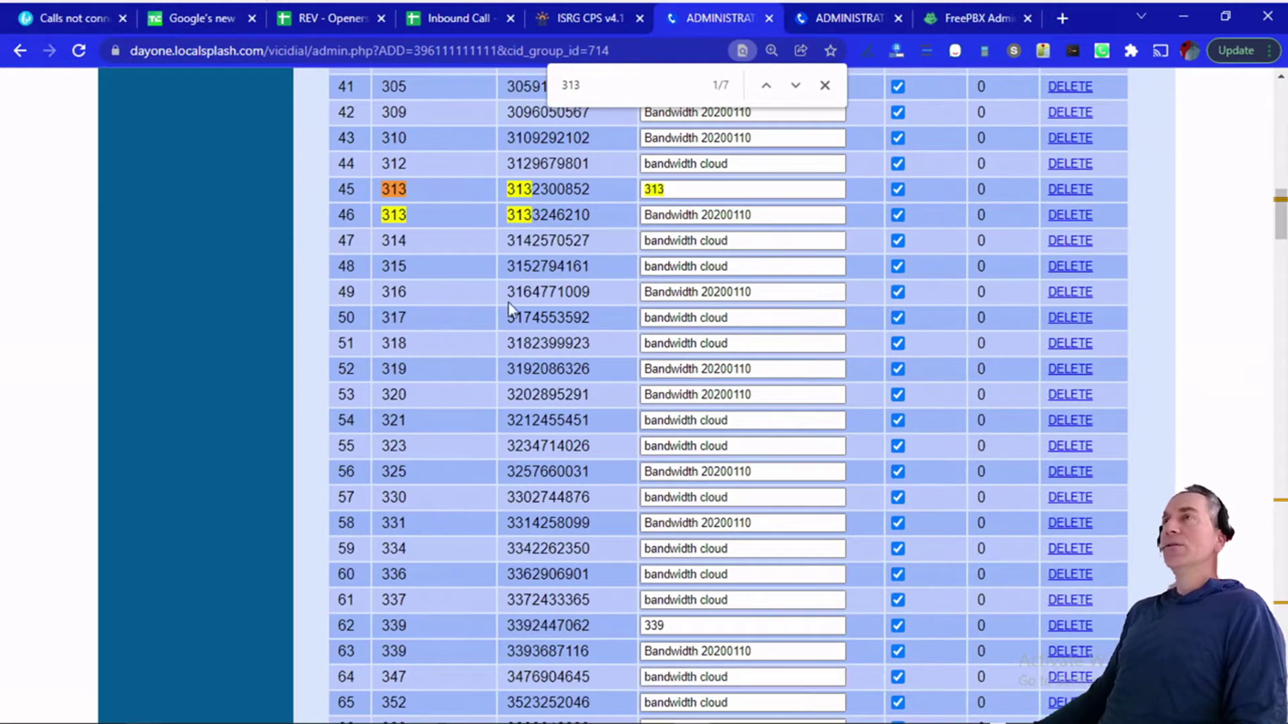
click(825, 86)
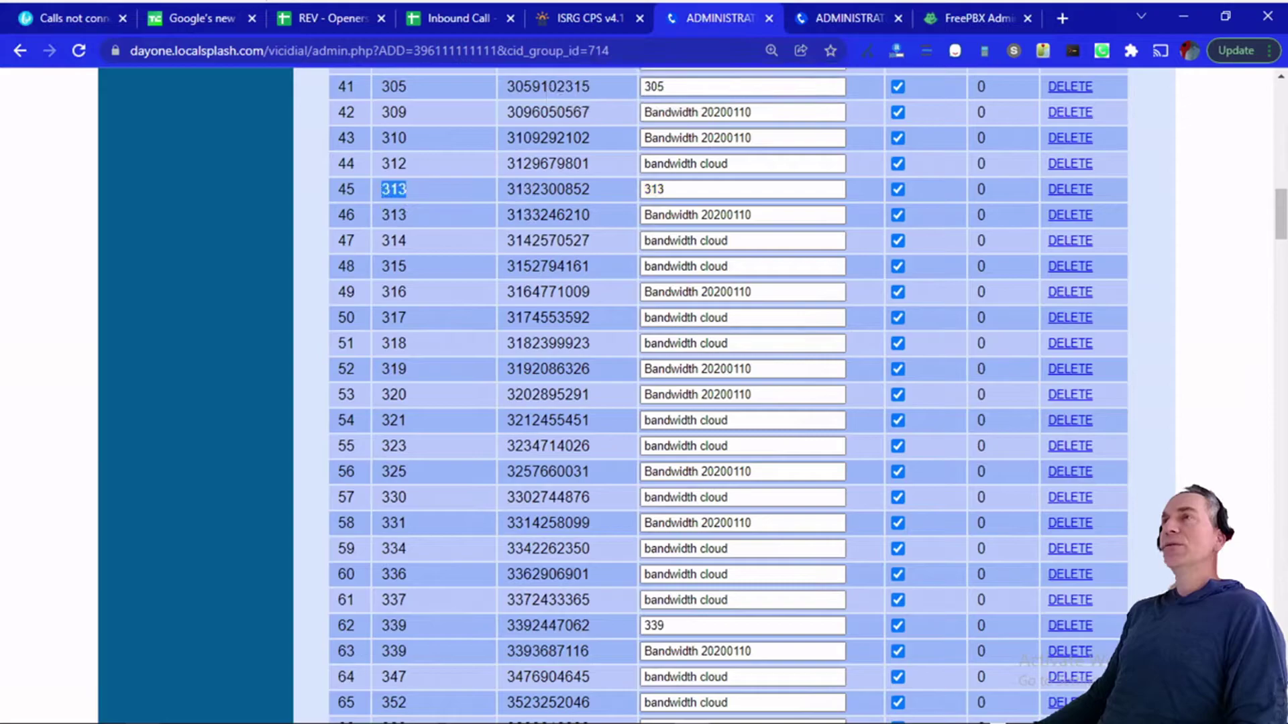
click(581, 215)
double_click(581, 215)
drag(581, 215, 524, 203)
click(538, 228)
double_click(547, 214)
double_click(548, 189)
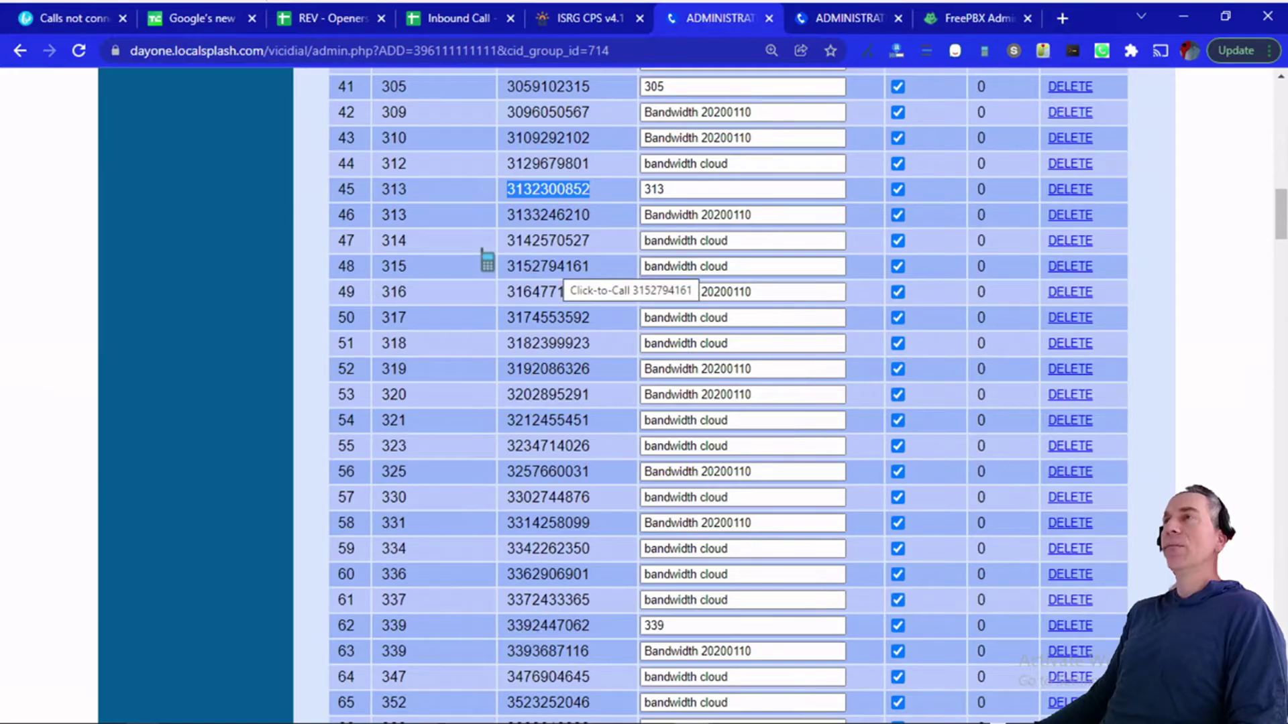
drag(657, 214, 751, 215)
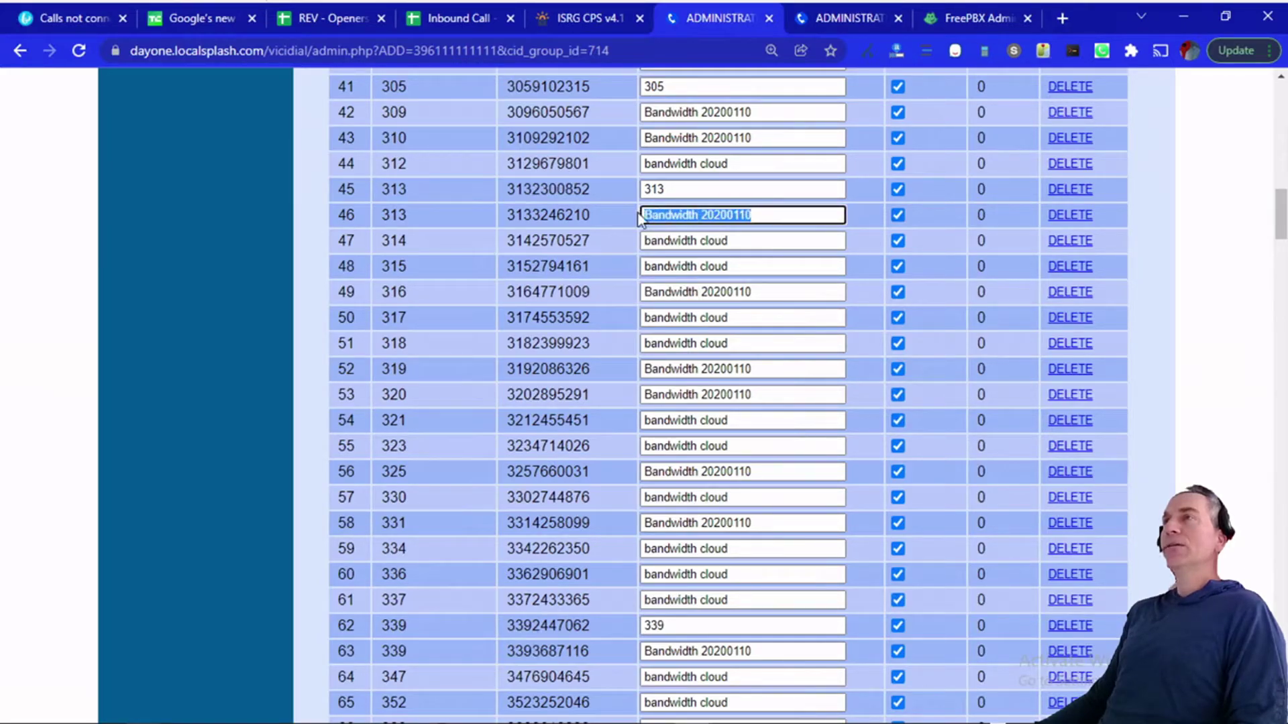
double_click(654, 189)
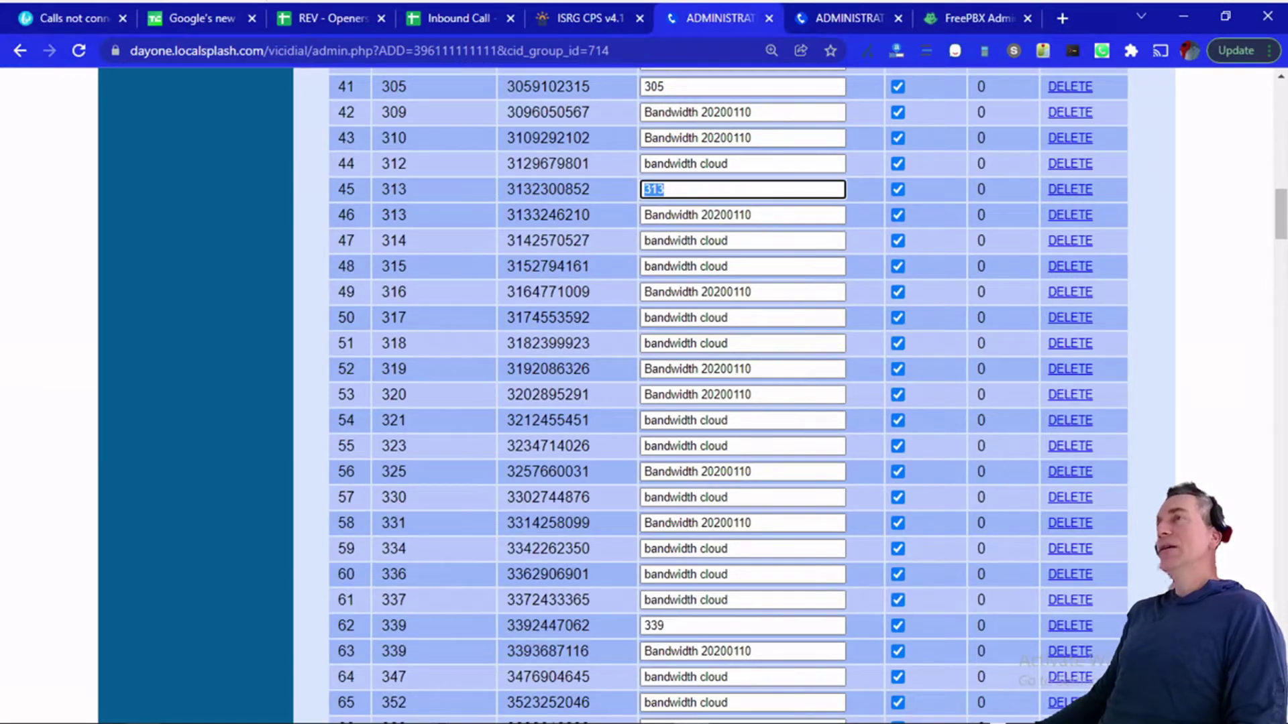
key(Tab)
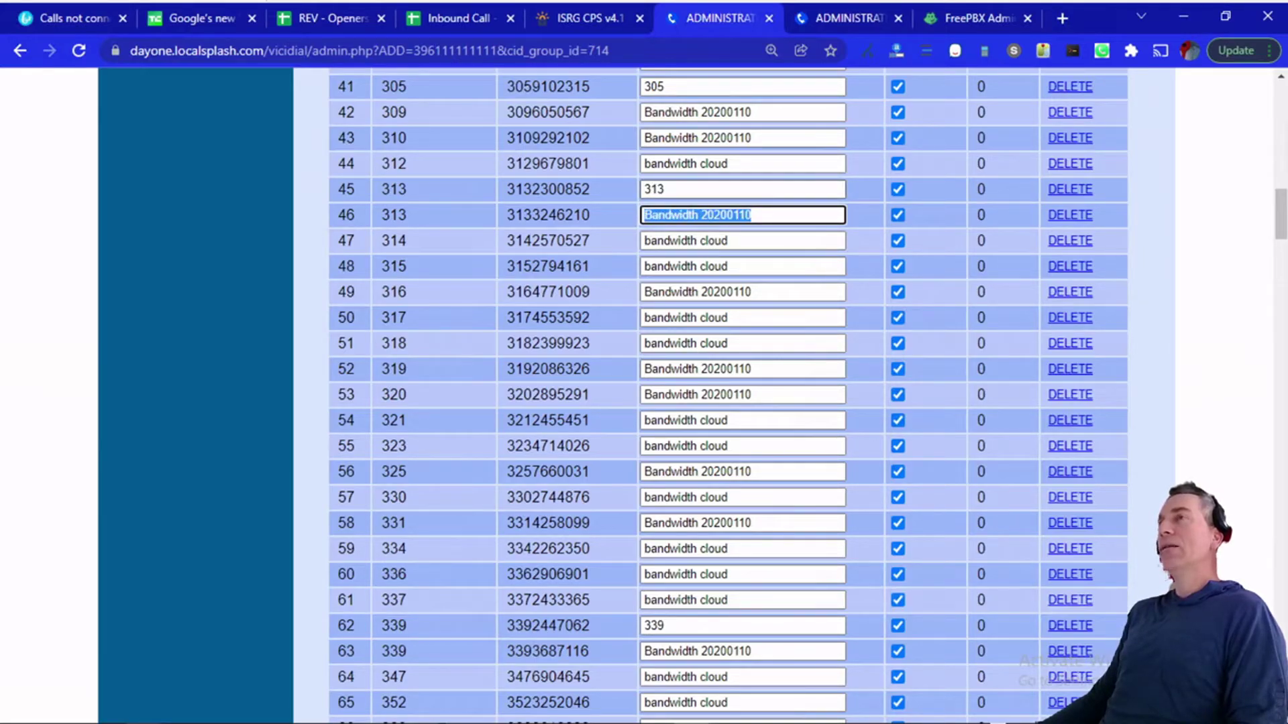
double_click(484, 213)
key(ctrl+c)
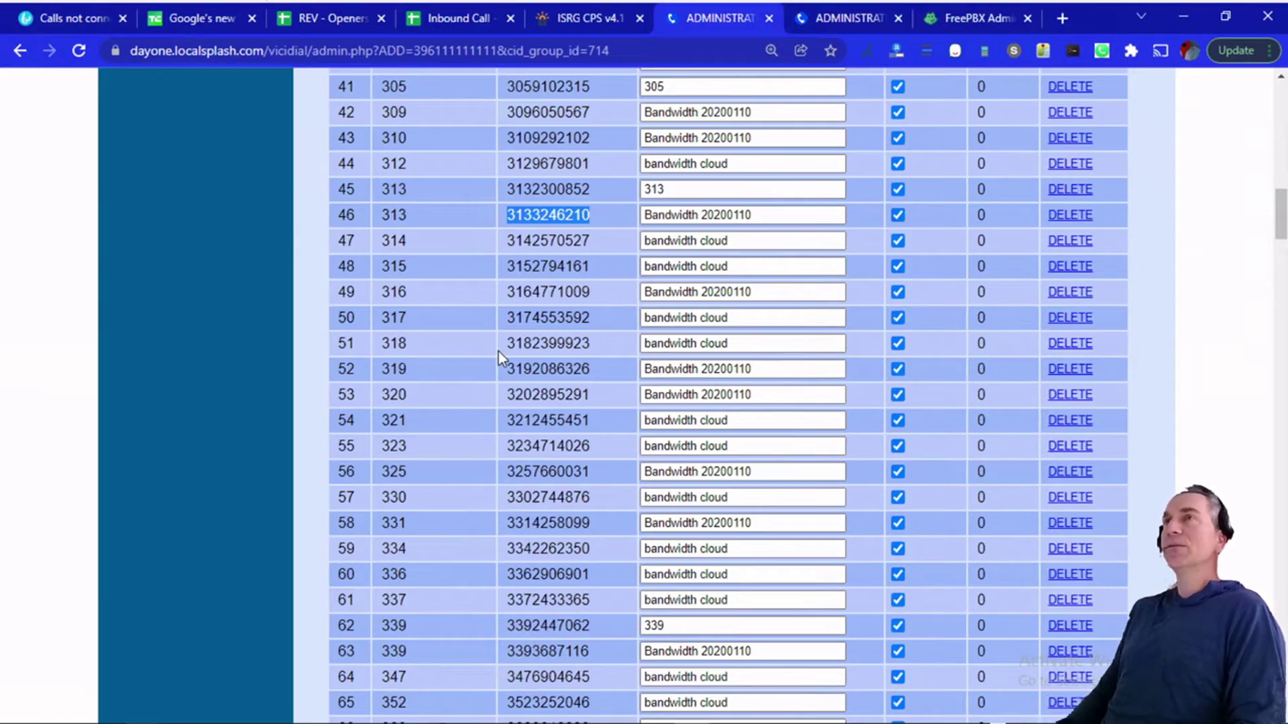
Open the Twilio website in the next browser tab and go to the console login.
key(ctrl+Tab)
key(ctrl+l)
text(twilio.com)
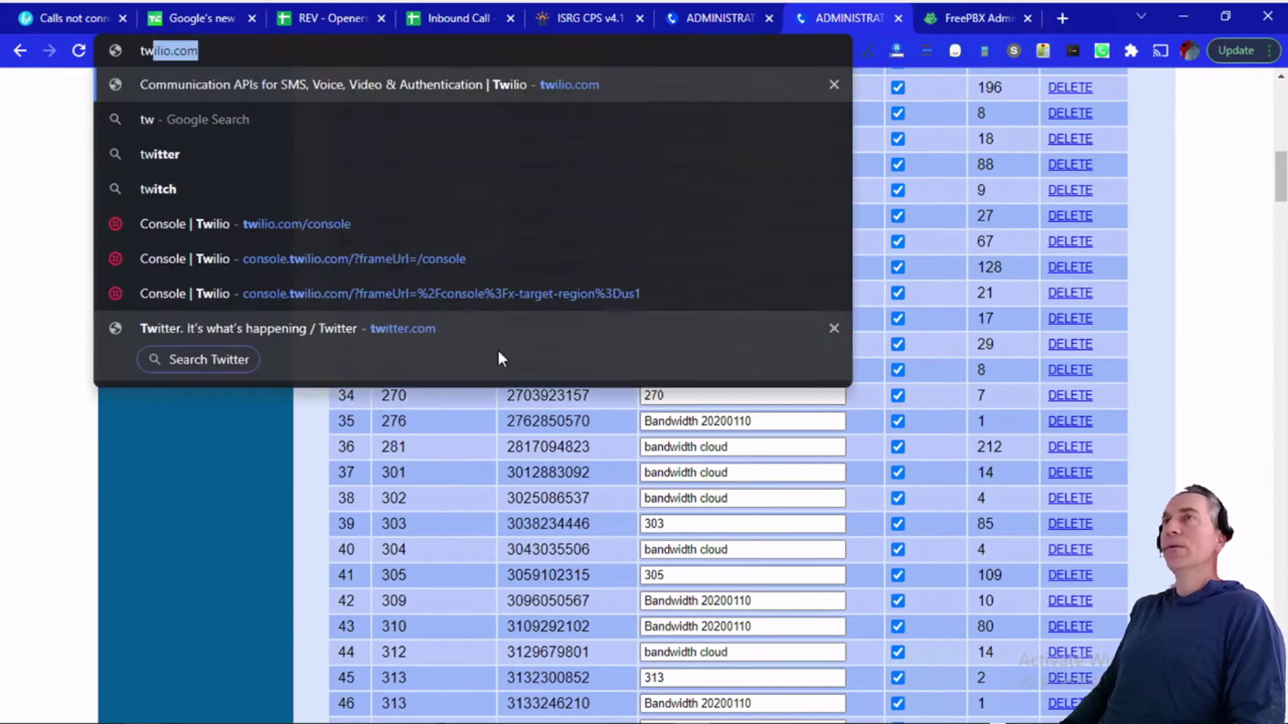
key(Return)
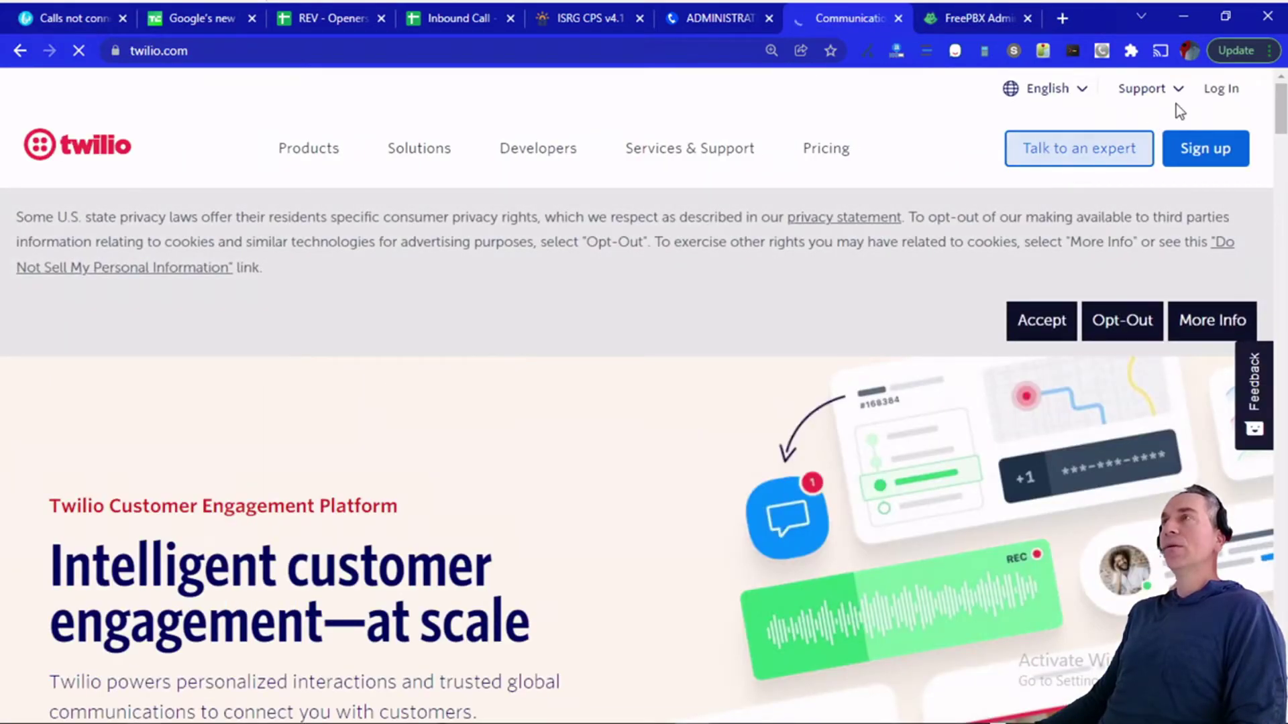
click(1221, 90)
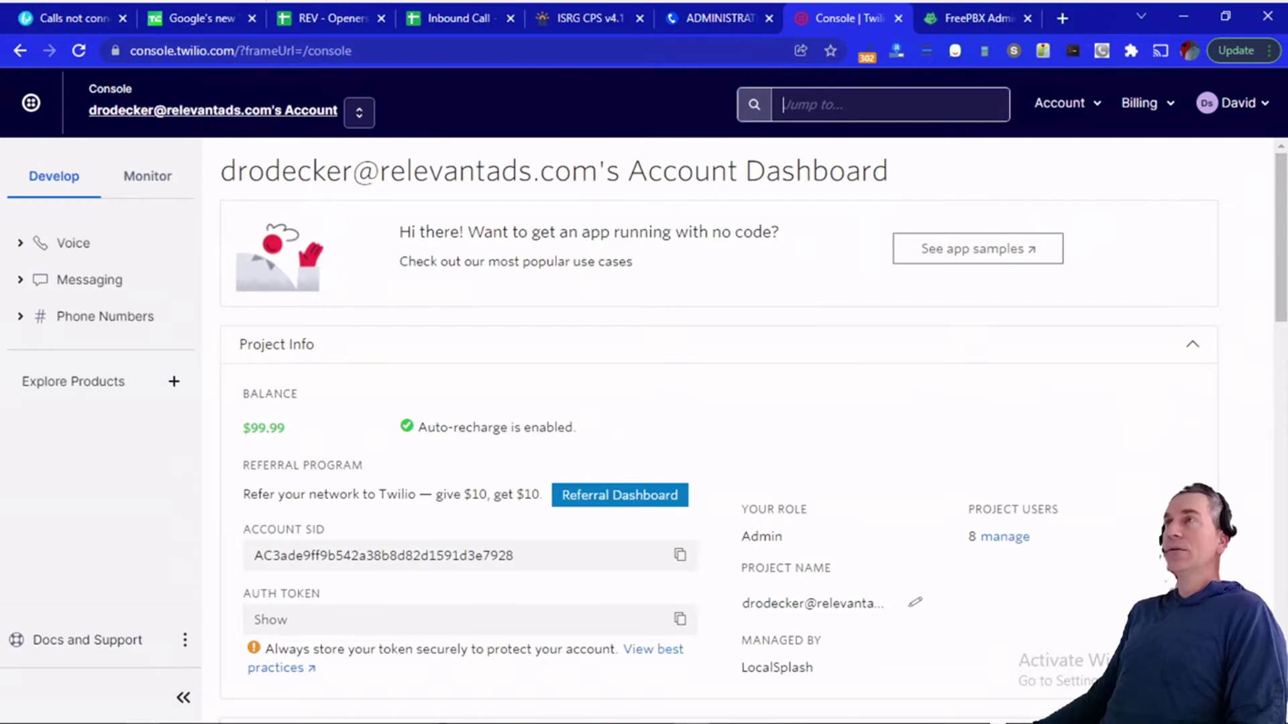
Search the console for 'lookup' and open the Lookup a Number page.
click(811, 105)
text(lookuyp)
key(BackSpace)
key(BackSpace)
text(p)
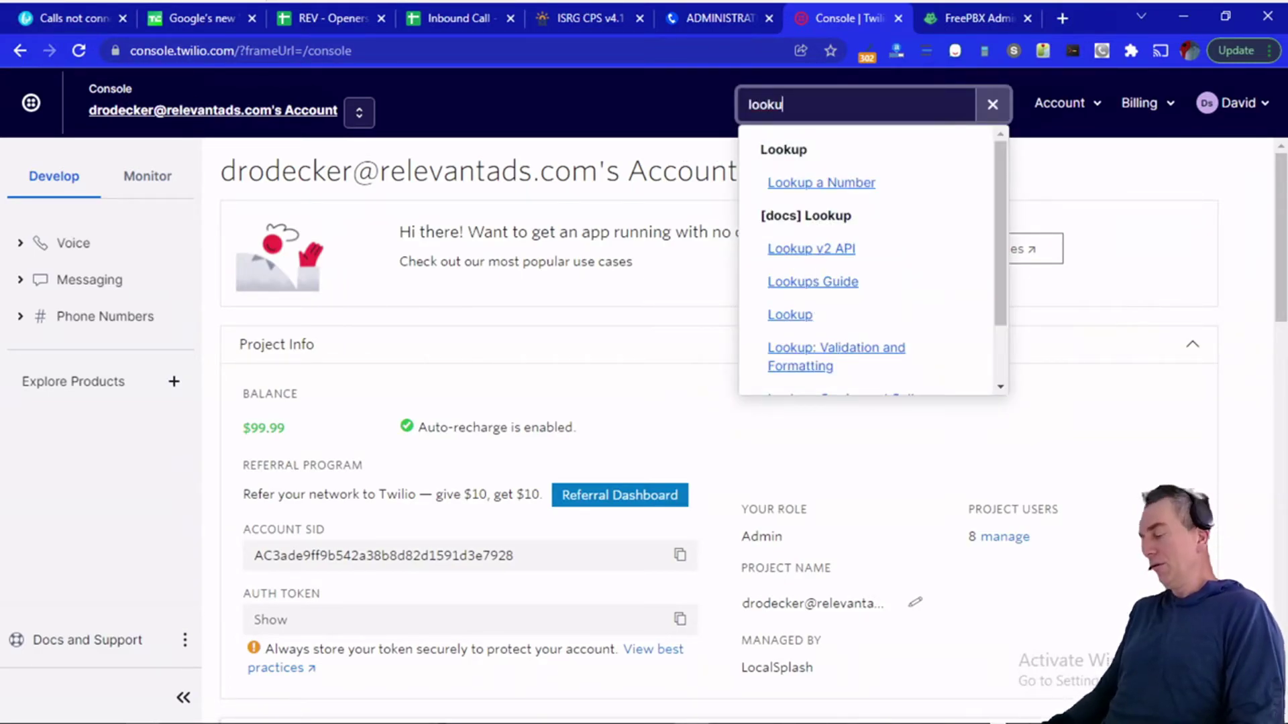
click(813, 185)
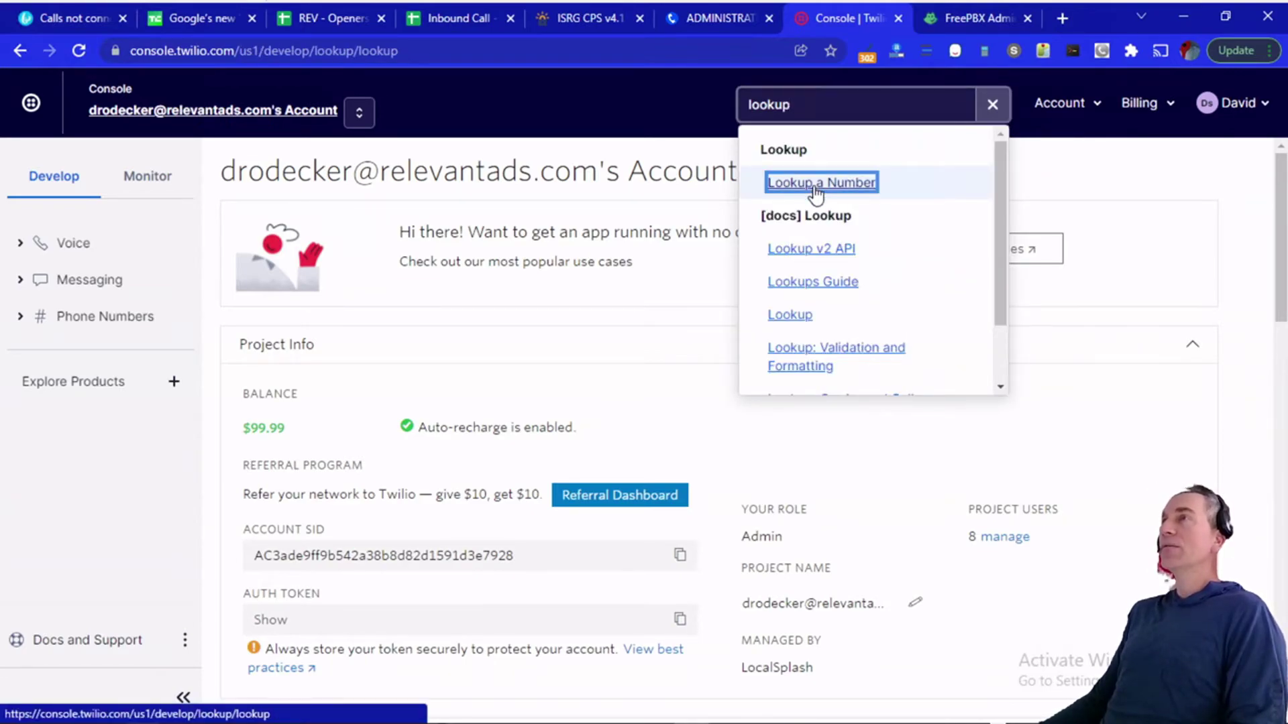
click(301, 308)
key(ctrl+v)
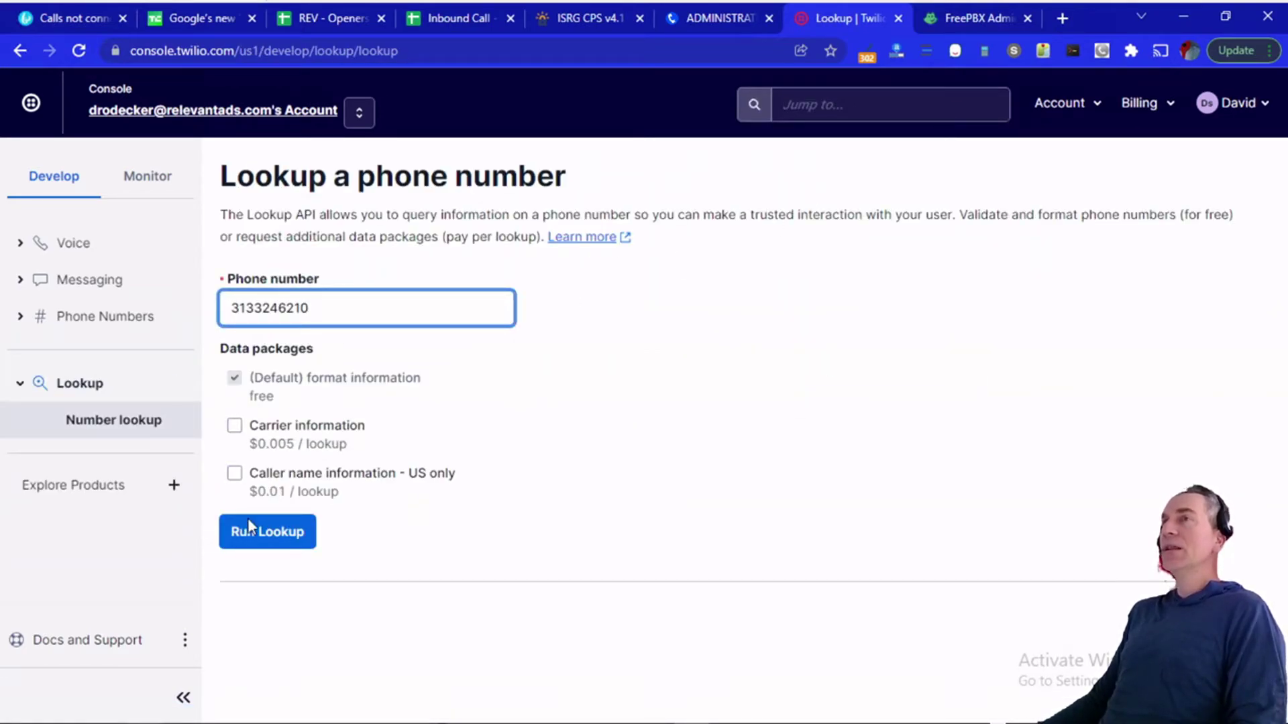
click(235, 428)
click(235, 475)
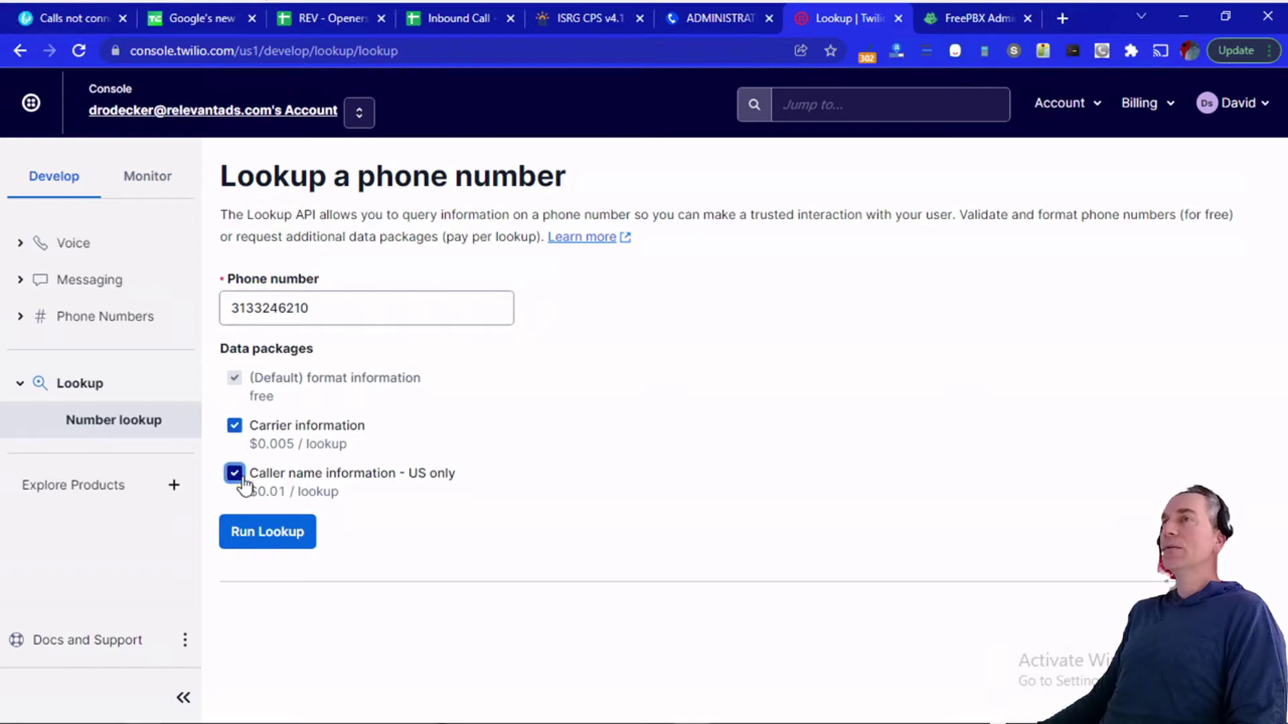
click(236, 520)
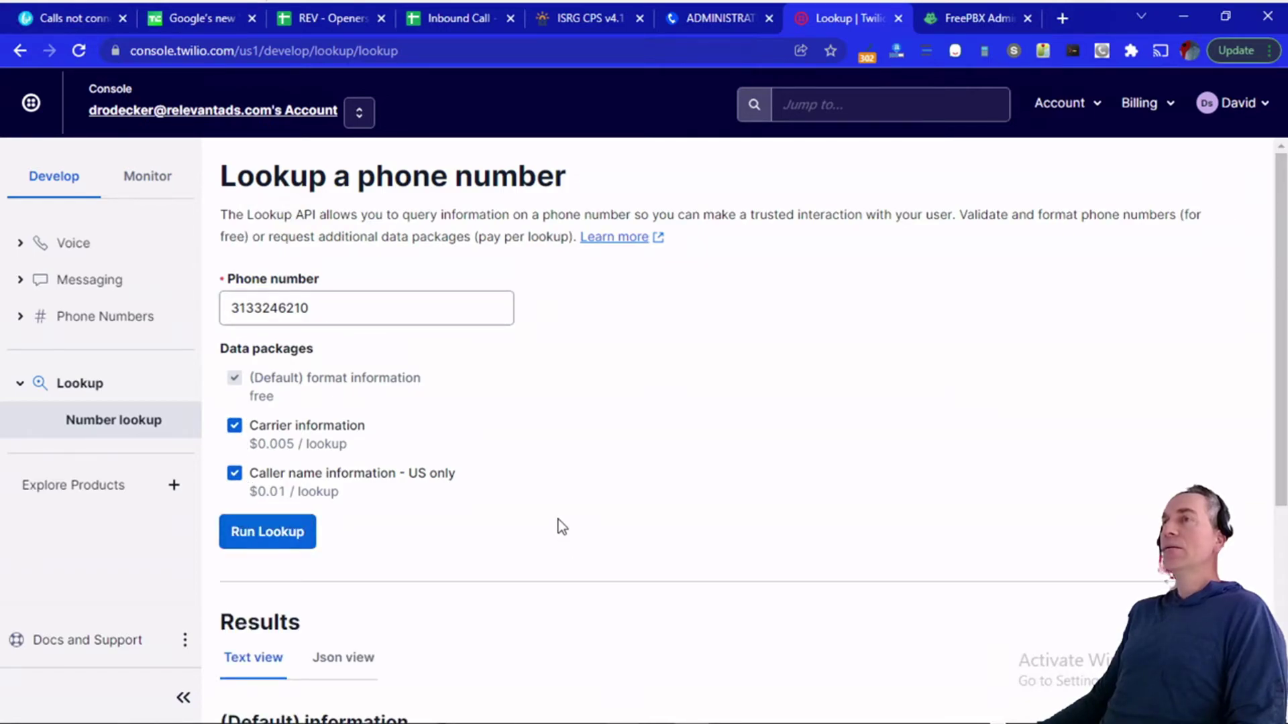
scroll(558, 520, down, 5)
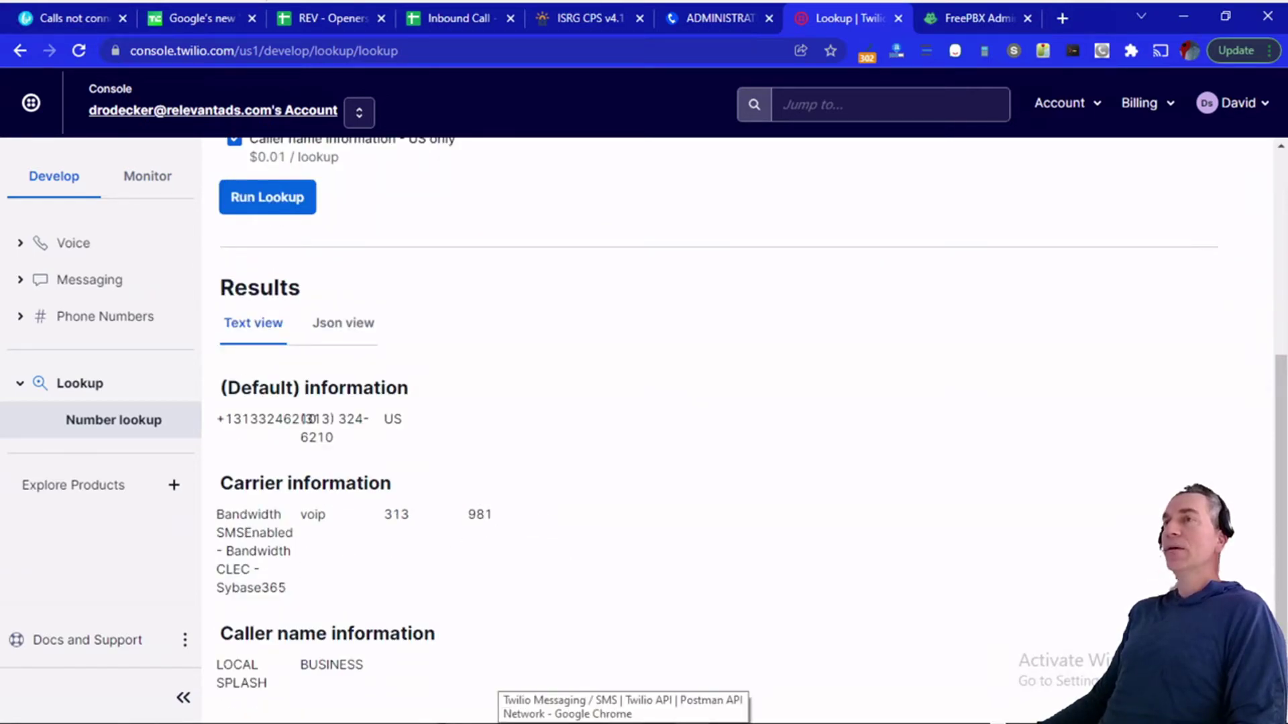
drag(232, 664, 223, 682)
key(alt+Tab)
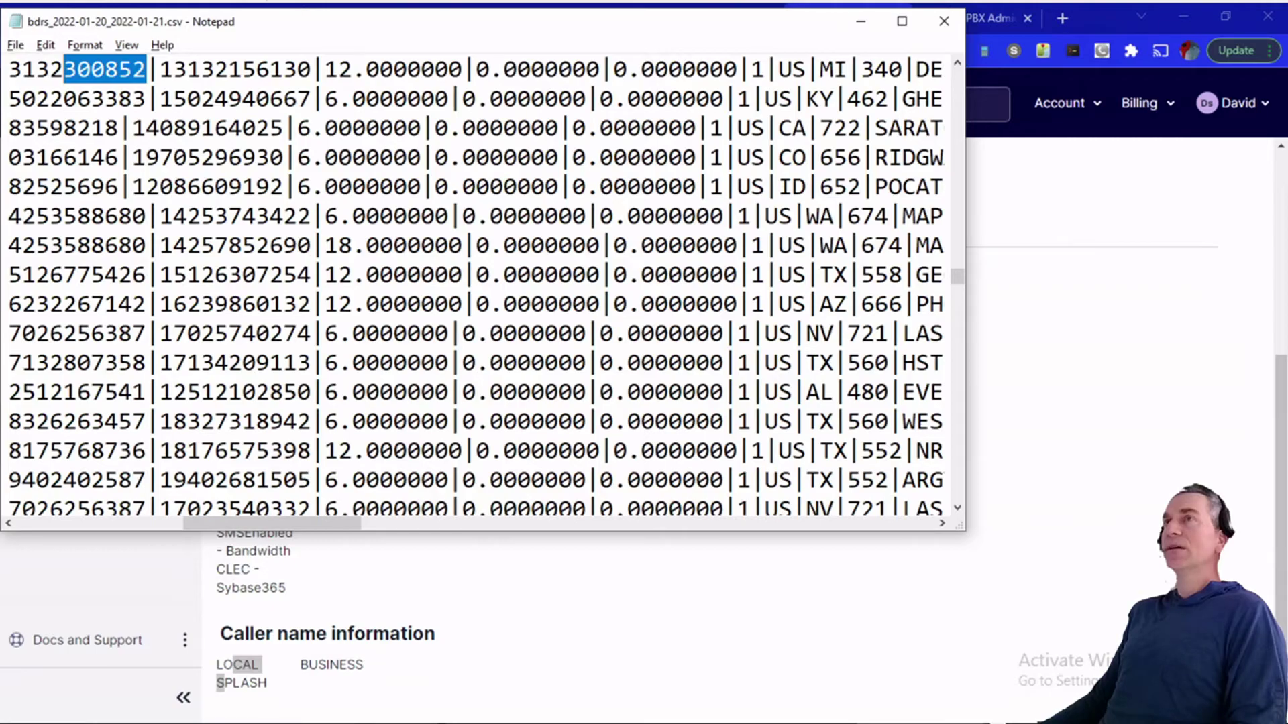
Compare the BDR CSV's first originating 313 number with the Twilio lookup, then return to VICIdial.
drag(222, 27, 554, 165)
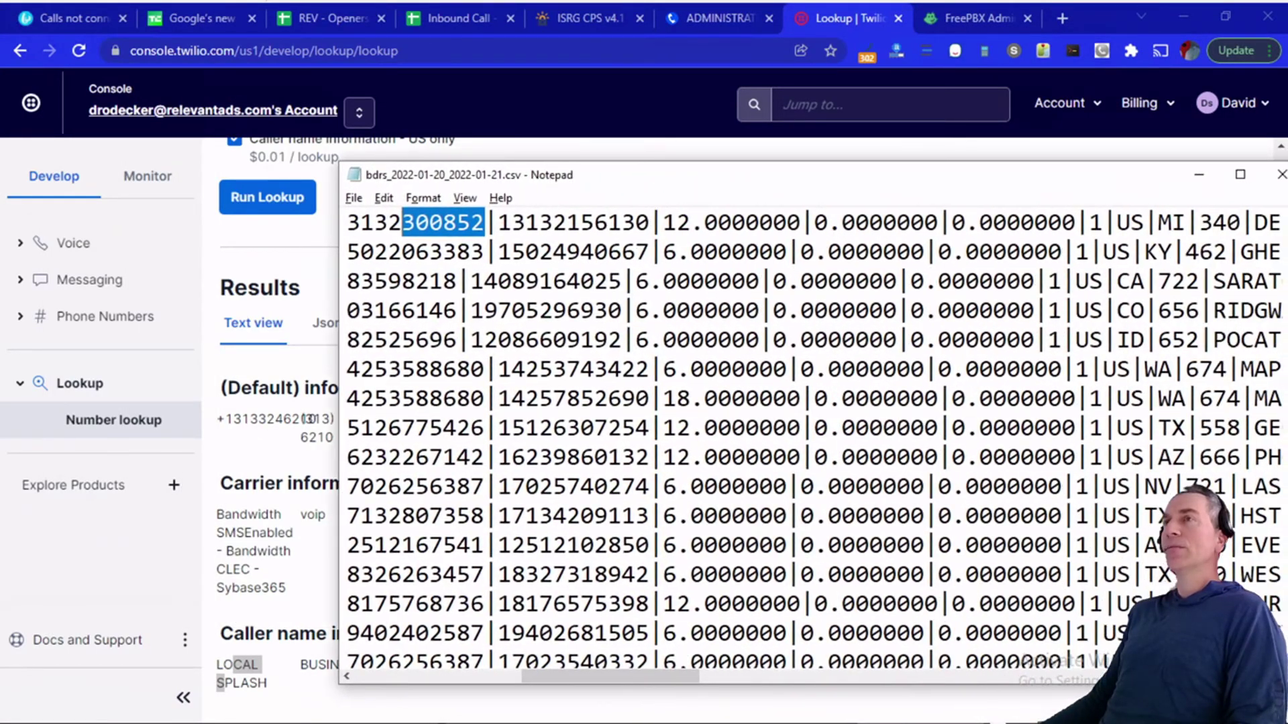
click(271, 442)
scroll(268, 449, up, 5)
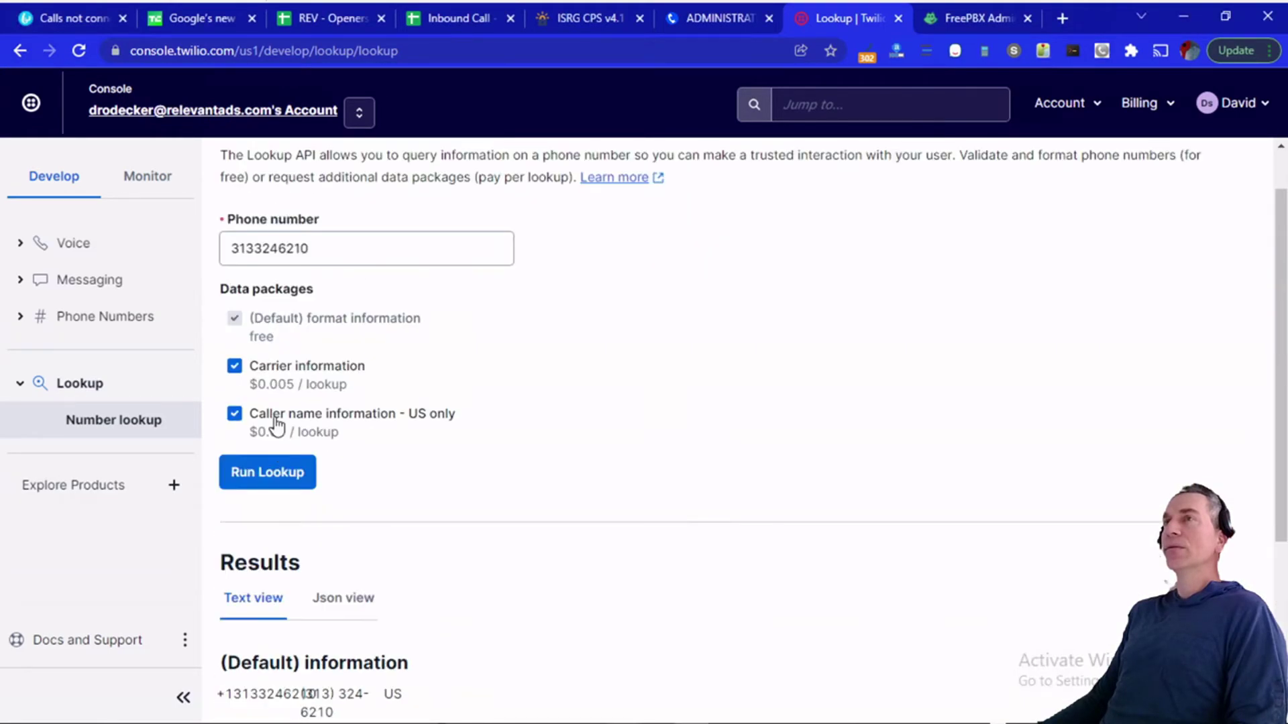
key(alt+Tab)
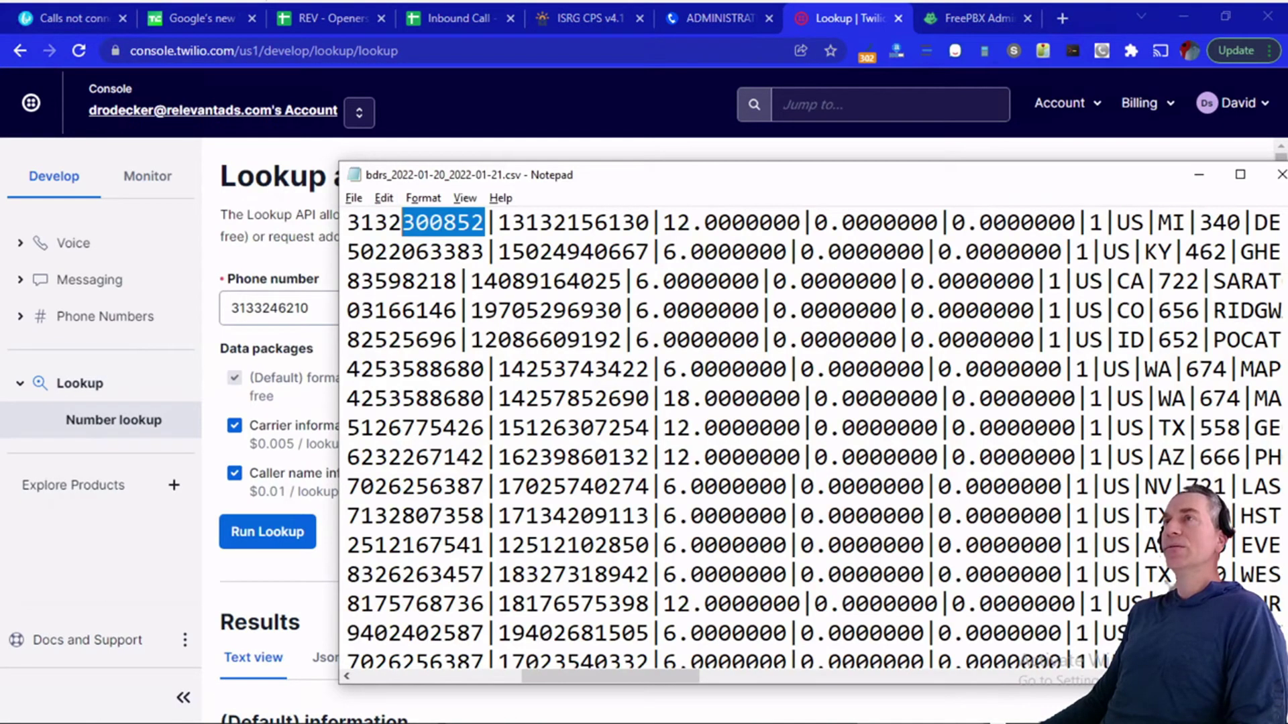
click(540, 222)
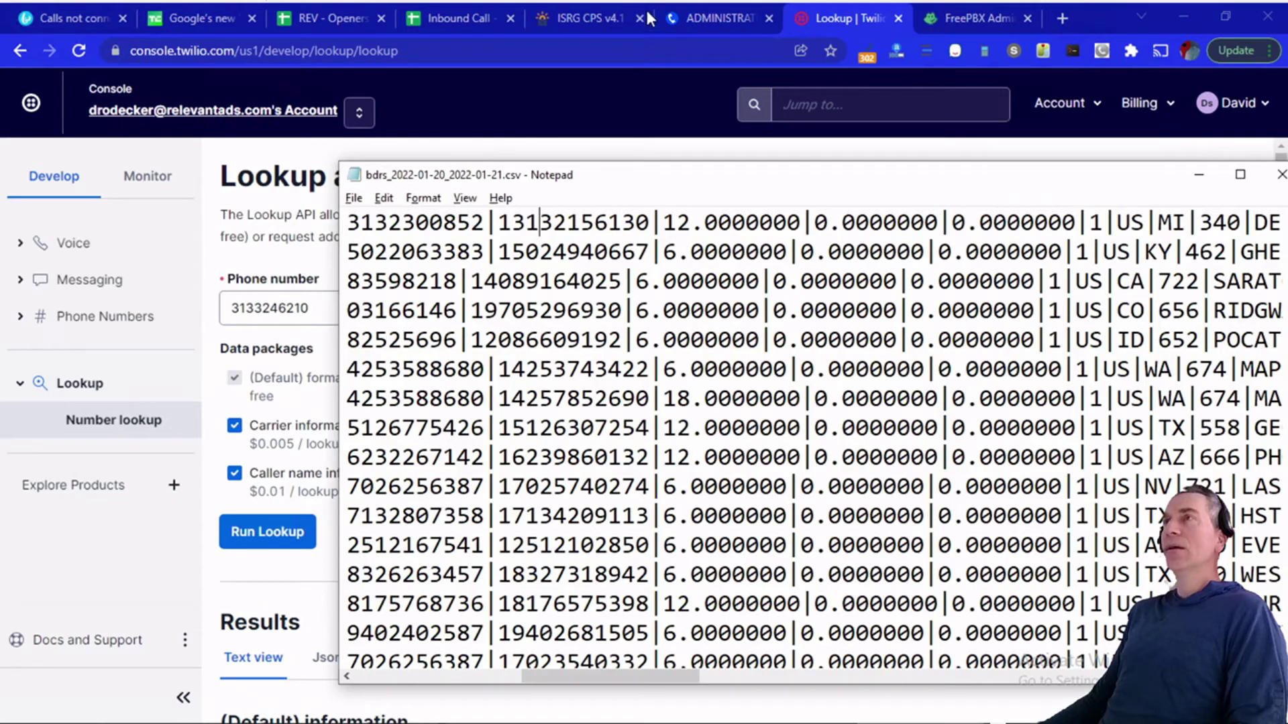
click(717, 18)
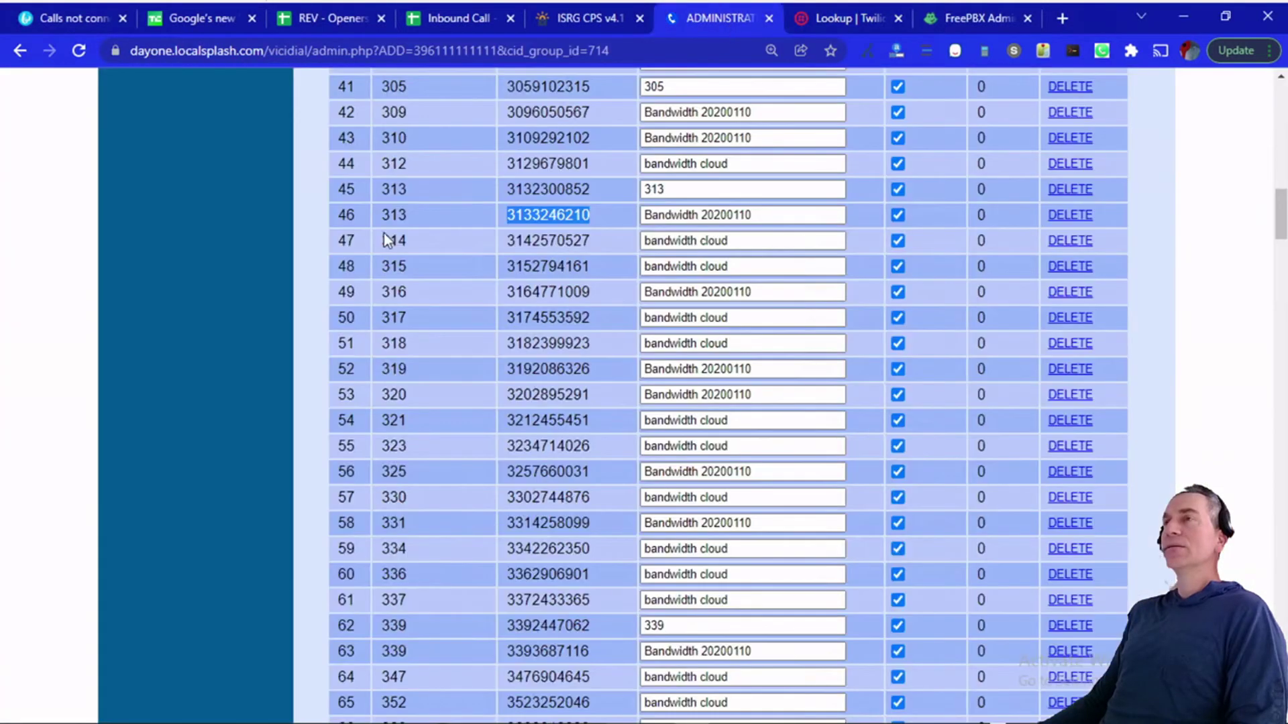
double_click(574, 192)
key(ctrl+c)
click(839, 19)
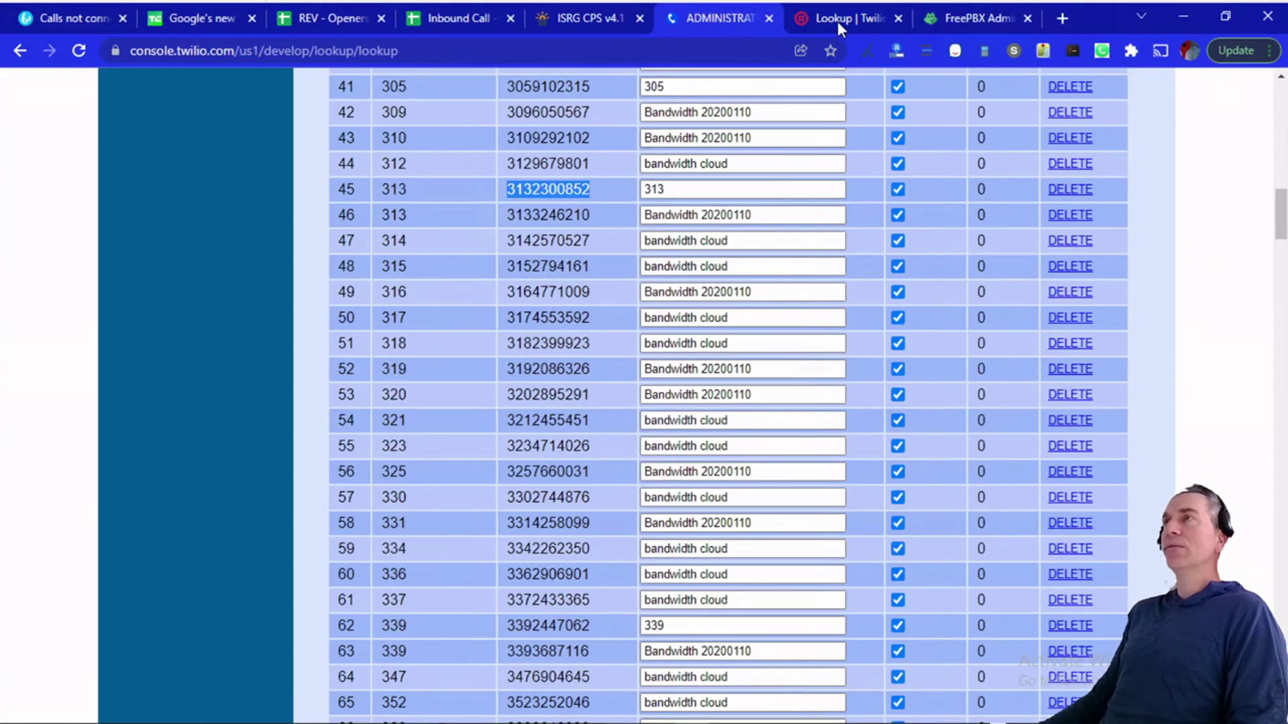
double_click(282, 308)
key(ctrl+v)
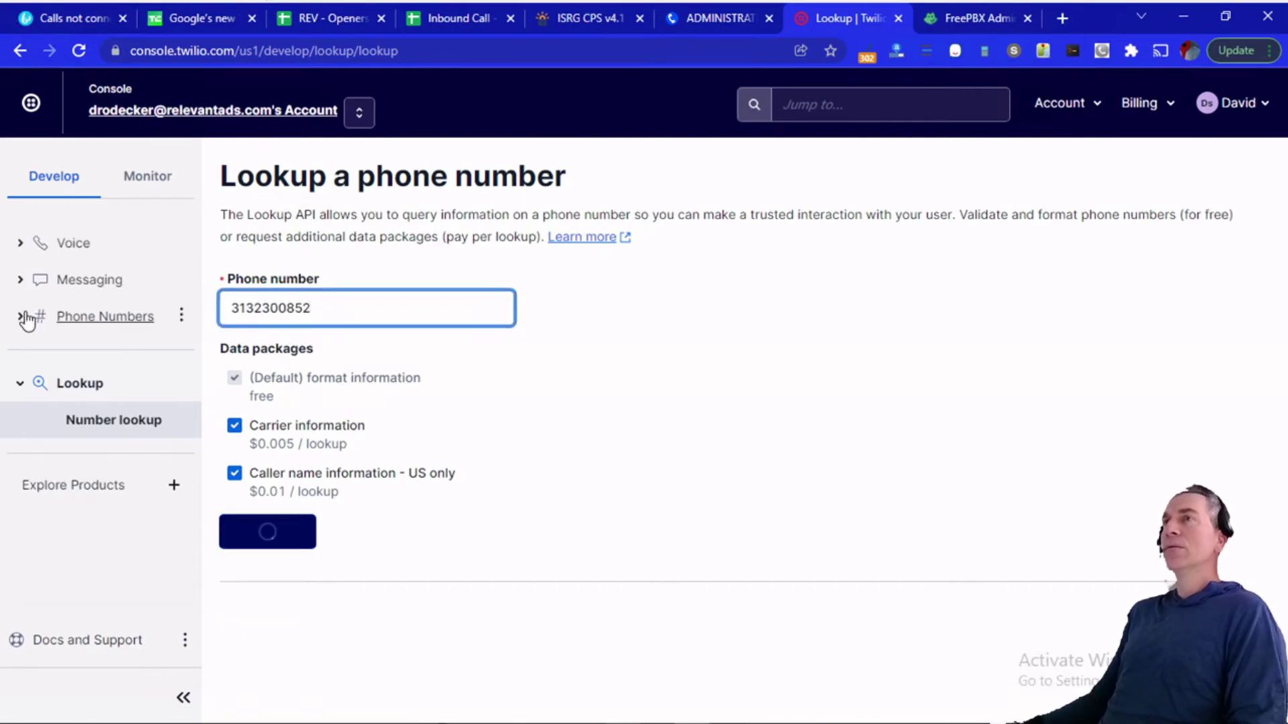
key(Return)
scroll(673, 540, down, 4)
drag(360, 682, 239, 679)
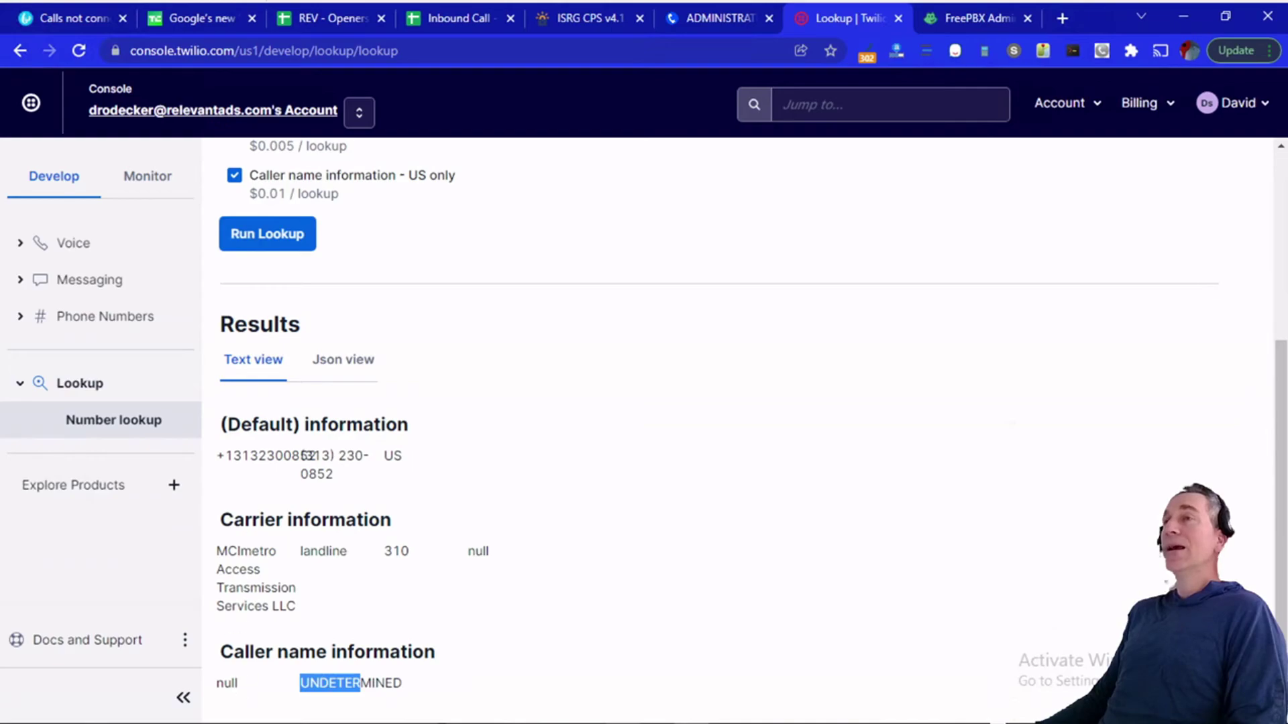
drag(217, 551, 296, 608)
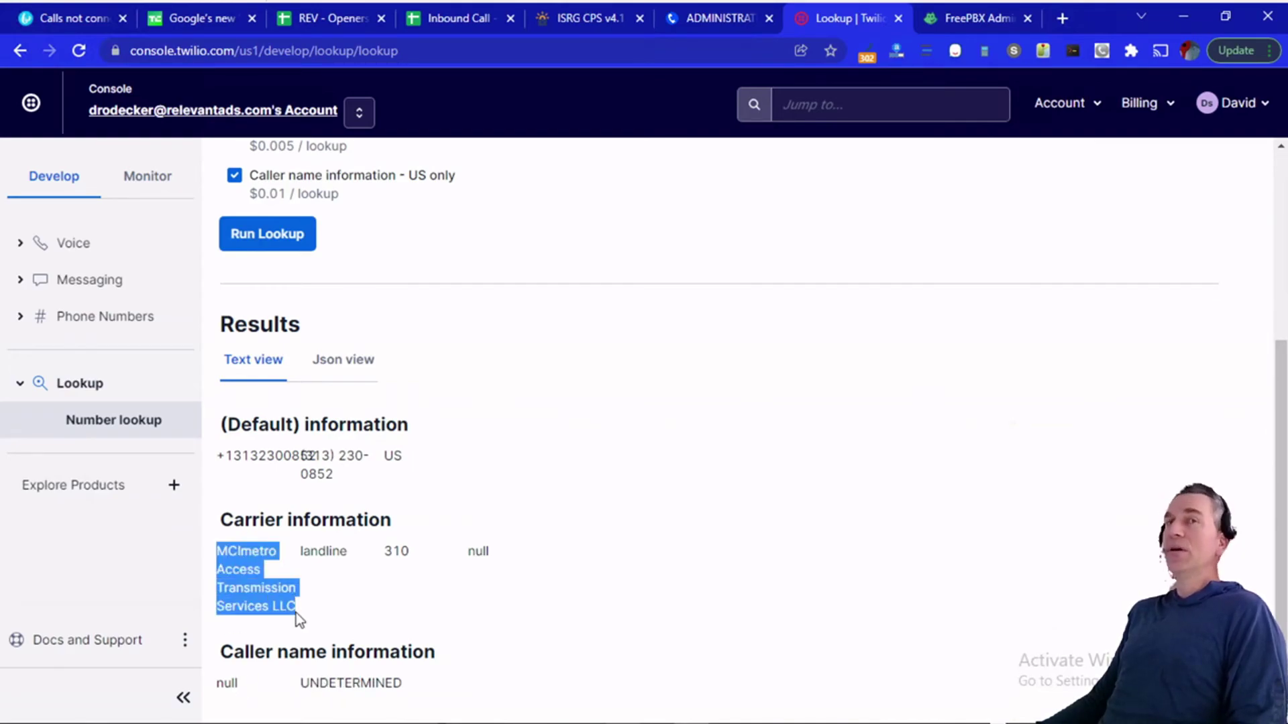
click(760, 22)
click(419, 199)
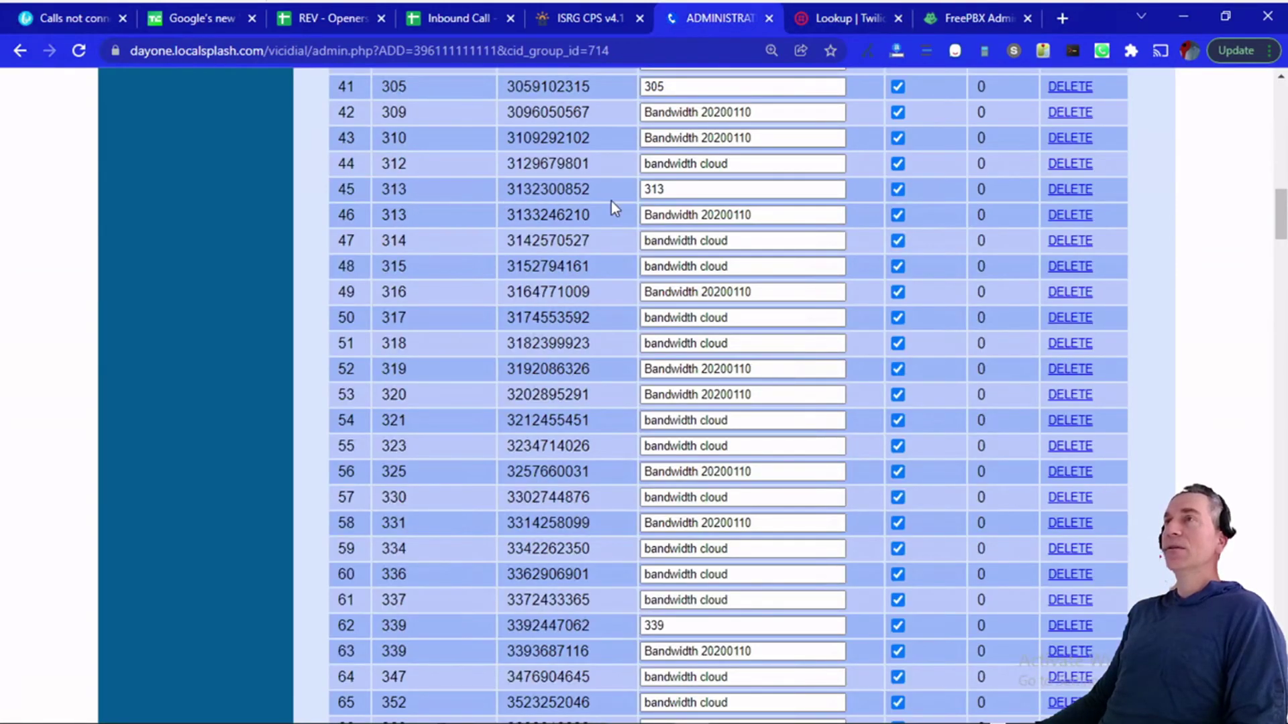
click(1072, 195)
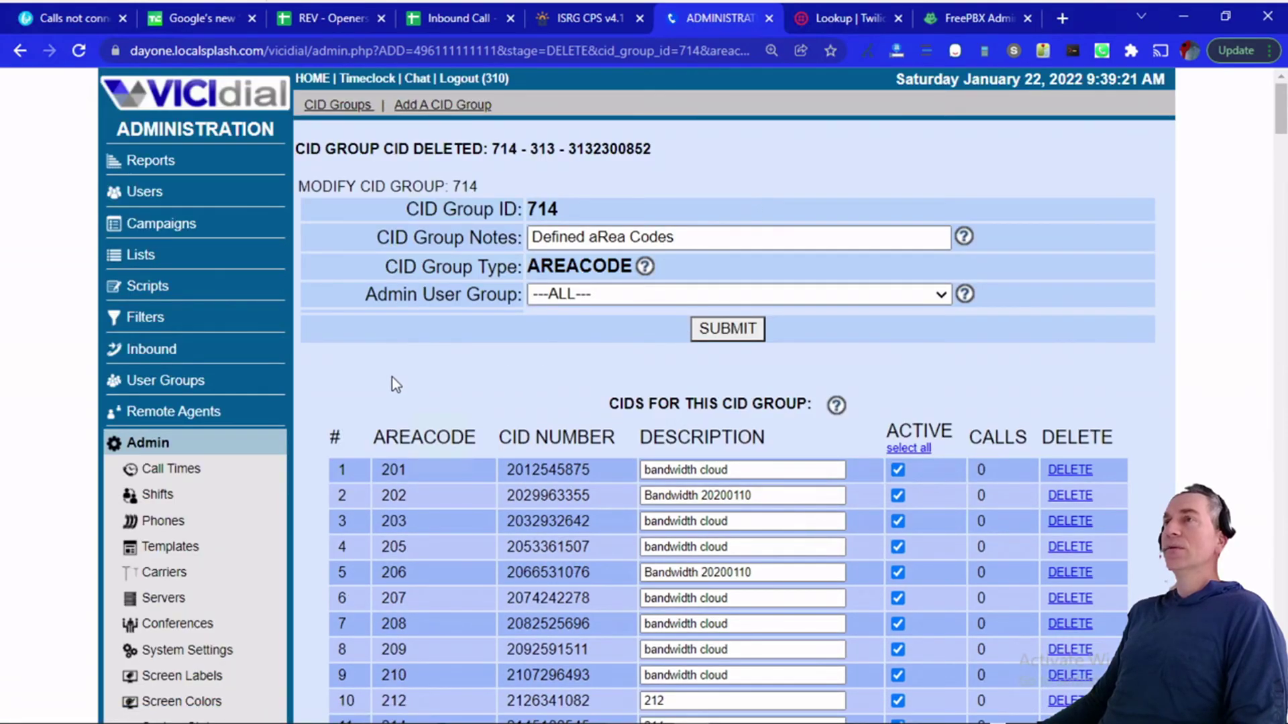
key(ctrl+f)
key(Return)
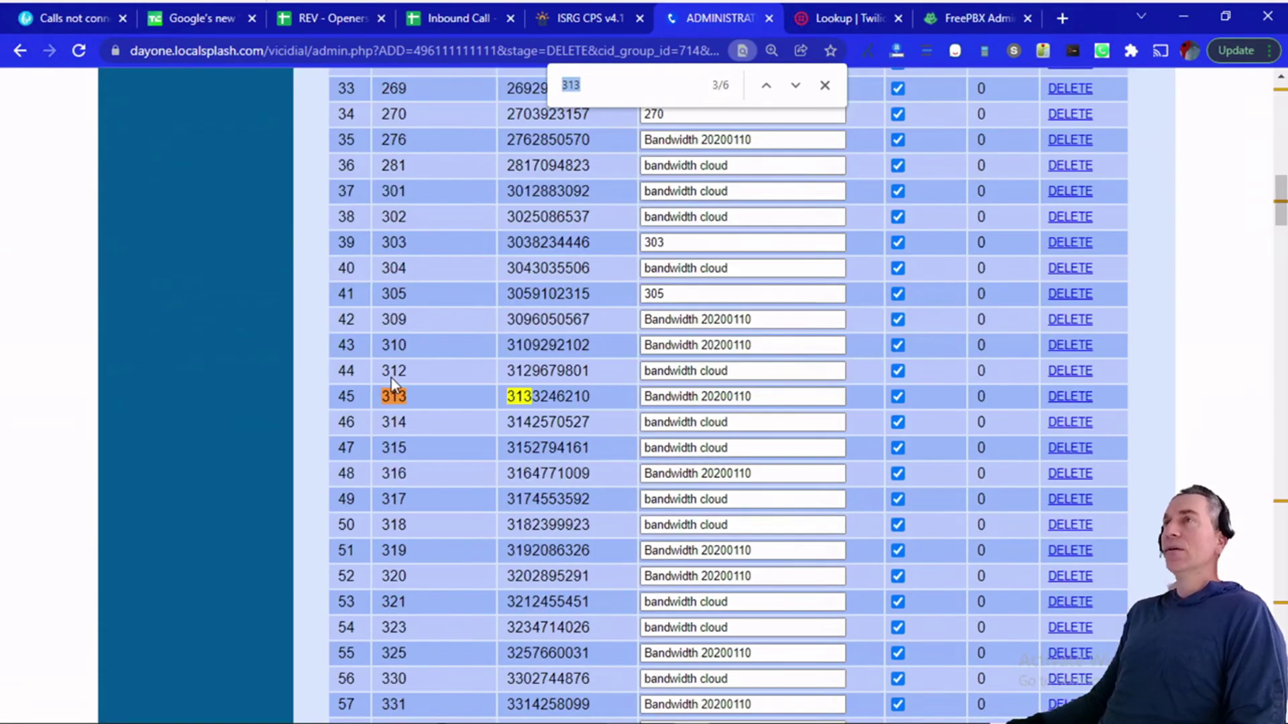
key(Escape)
drag(591, 397, 532, 398)
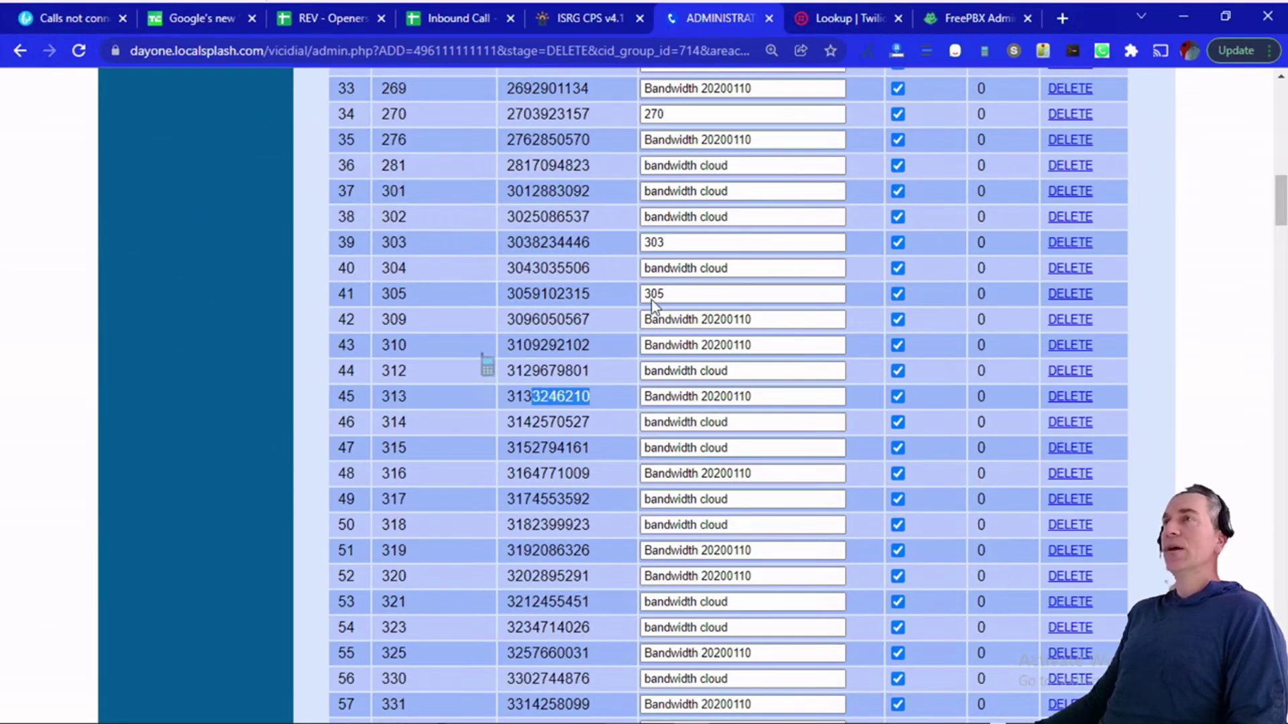
drag(606, 295, 379, 295)
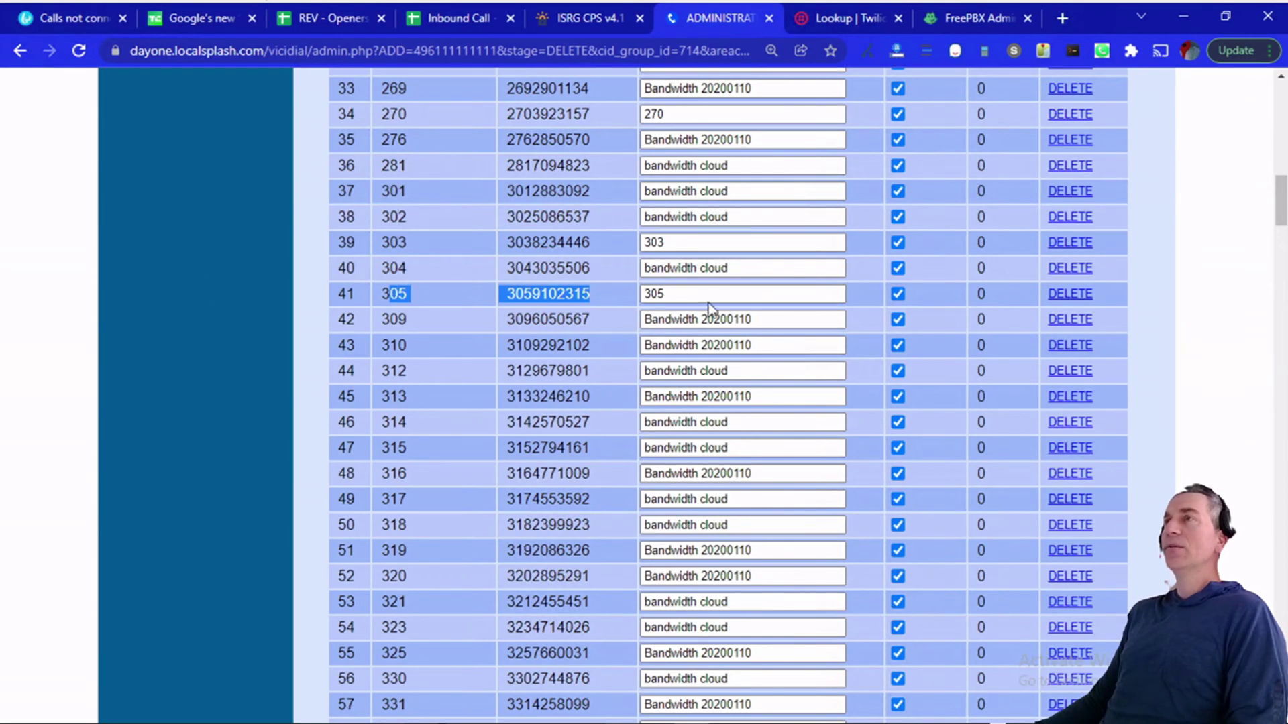
click(593, 243)
double_click(645, 248)
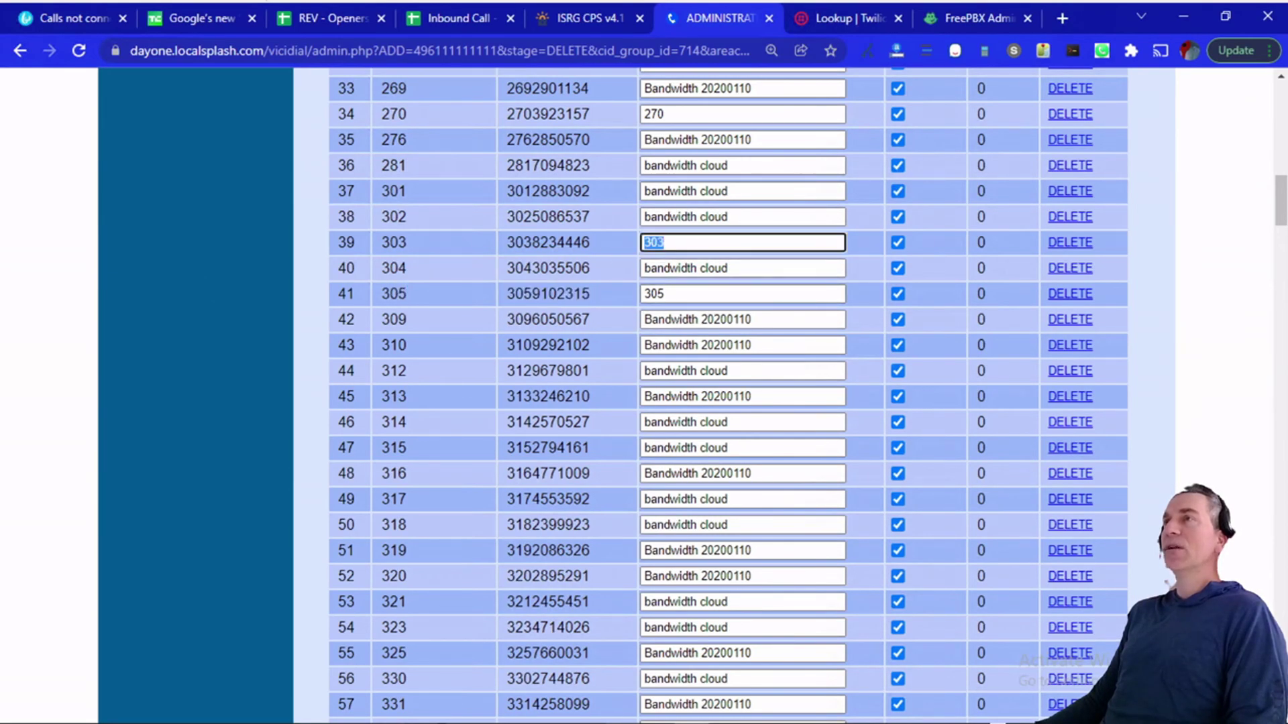
double_click(578, 249)
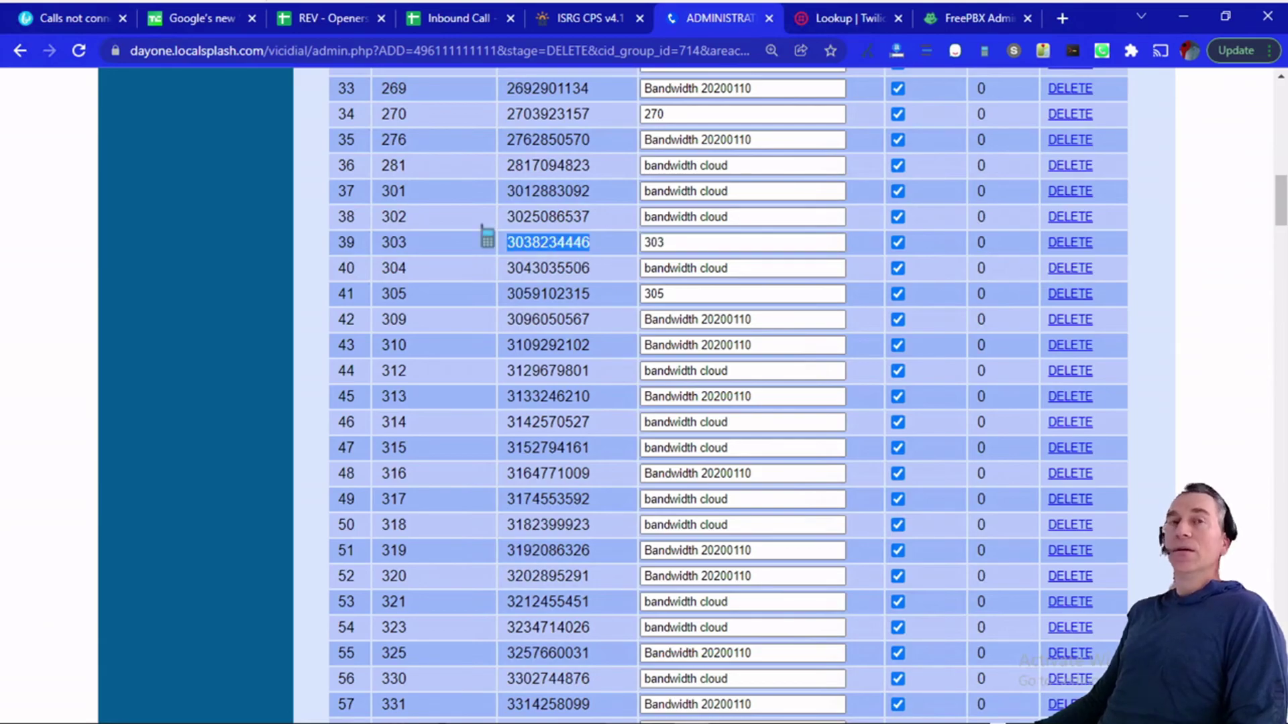